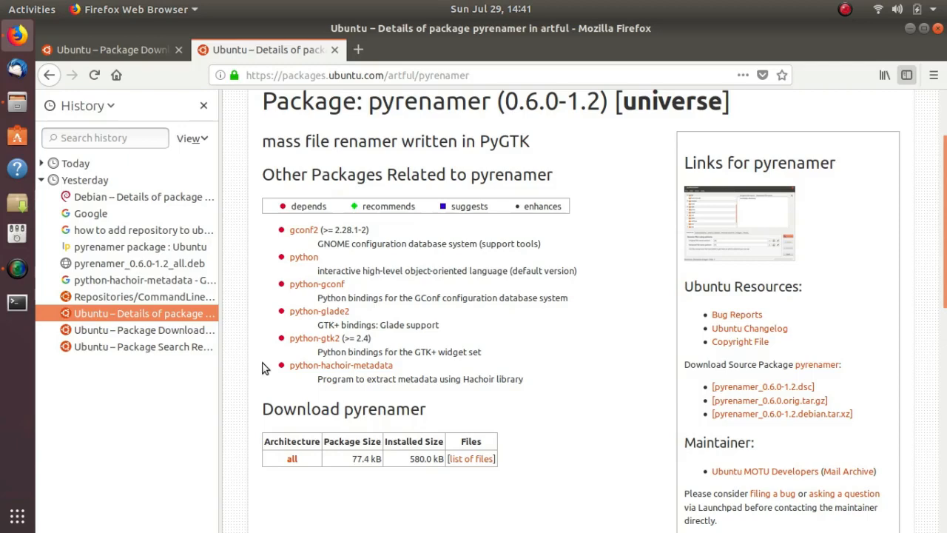
Download pyrenamer_0.6.0-1.2_all.deb for all architectures from the mirrors.kernel.org/ubuntu mirror, save it, and check the finished download
left_click(292, 460)
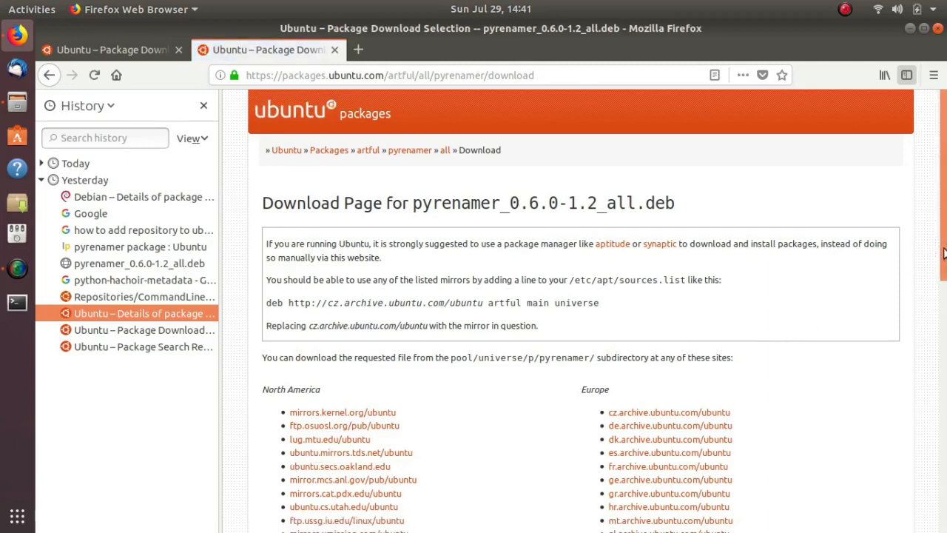
left_click_drag(943, 254, 923, 372)
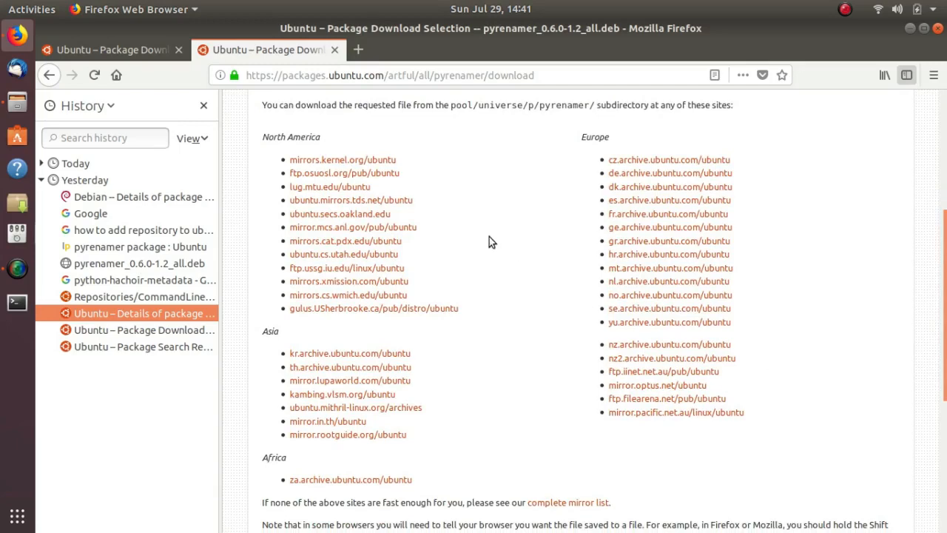
left_click(310, 162)
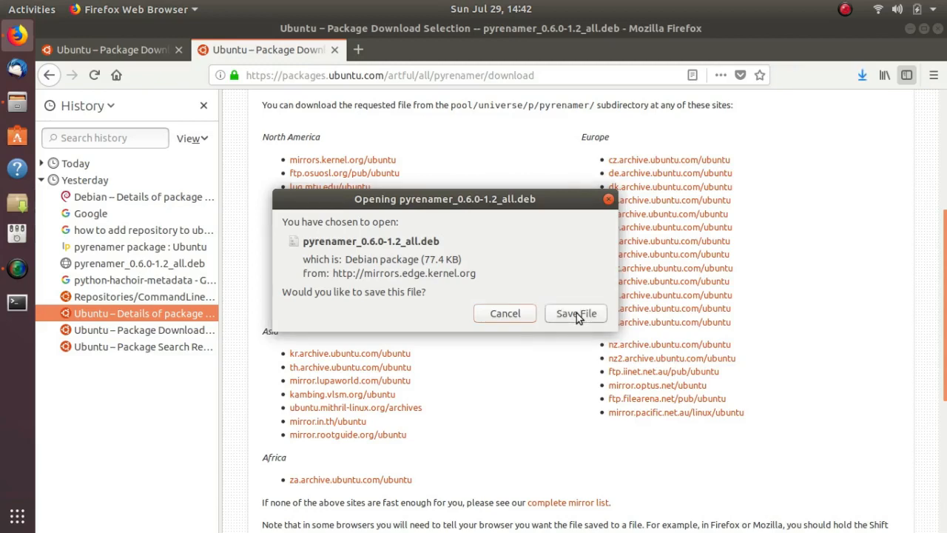
left_click(860, 77)
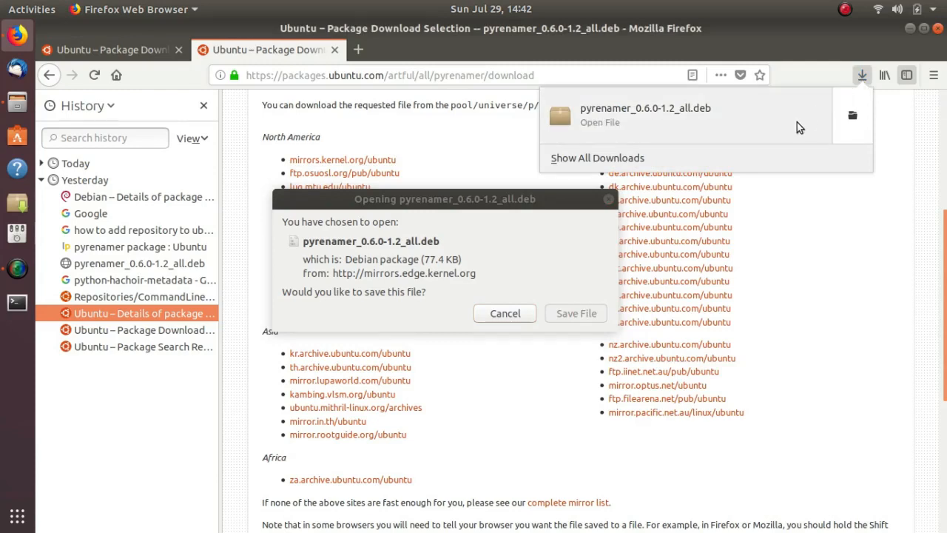
left_click(864, 78)
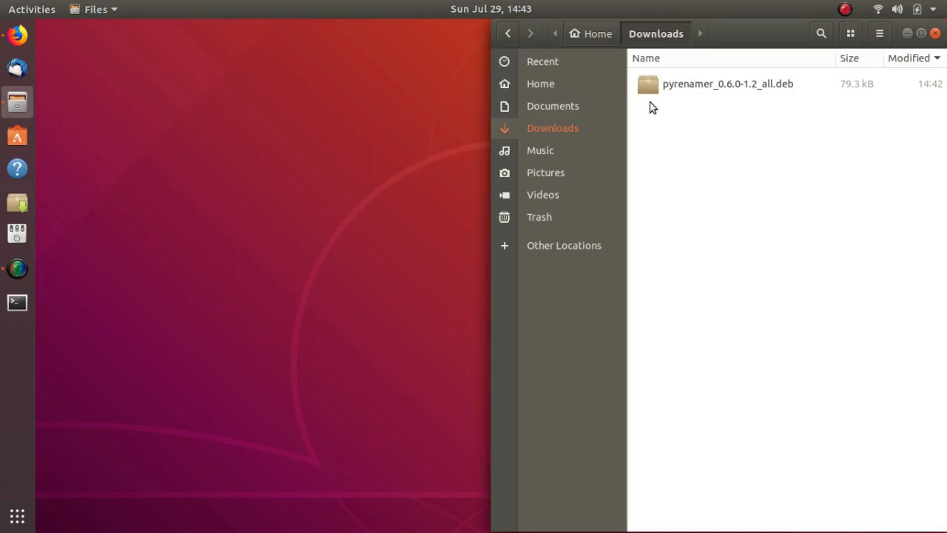
Switch to the empty fourth workspace
key("super")
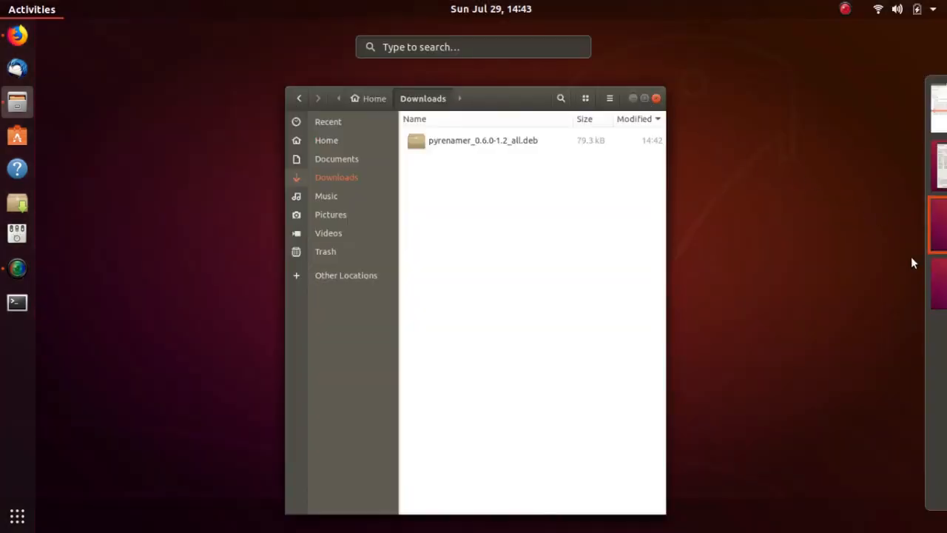
left_click(883, 273)
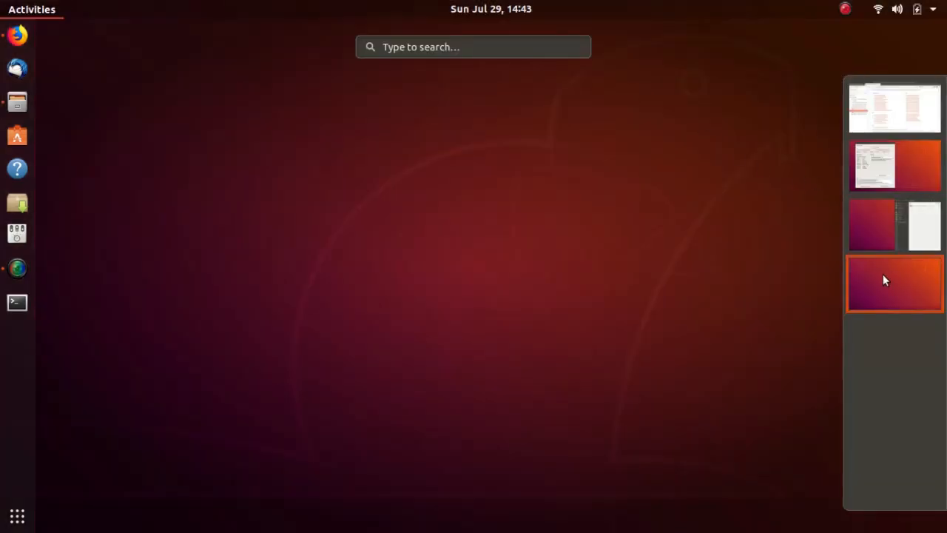
left_click(882, 274)
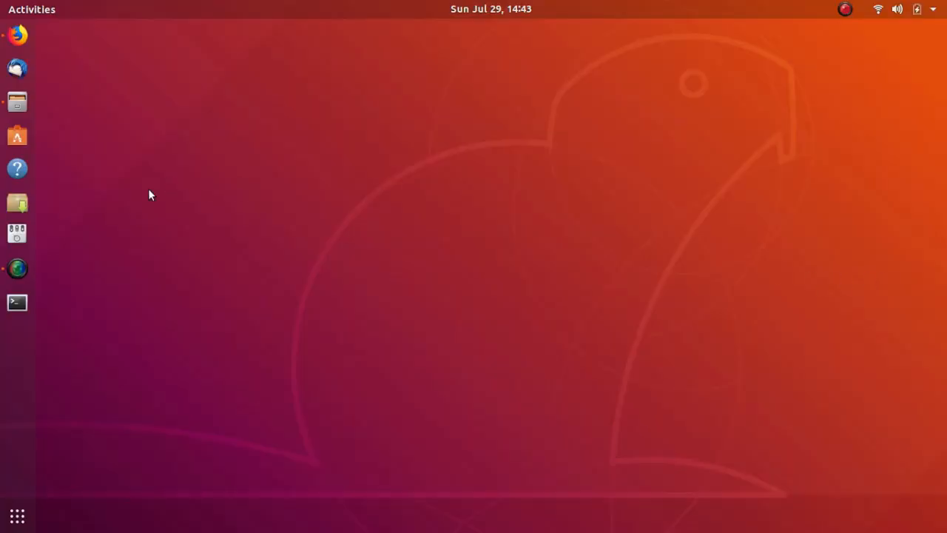
Launch Synaptic Package Manager and authenticate with the account password
left_click(16, 204)
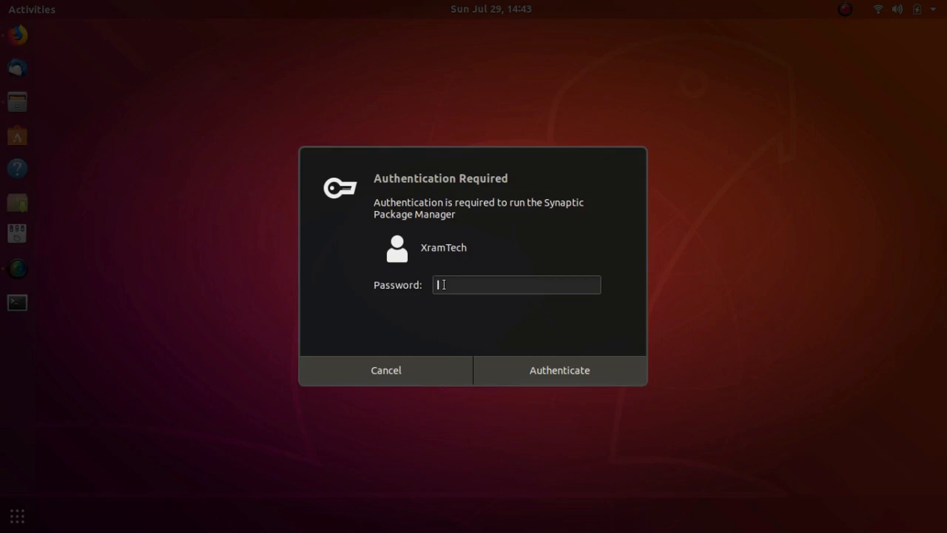
type("•")
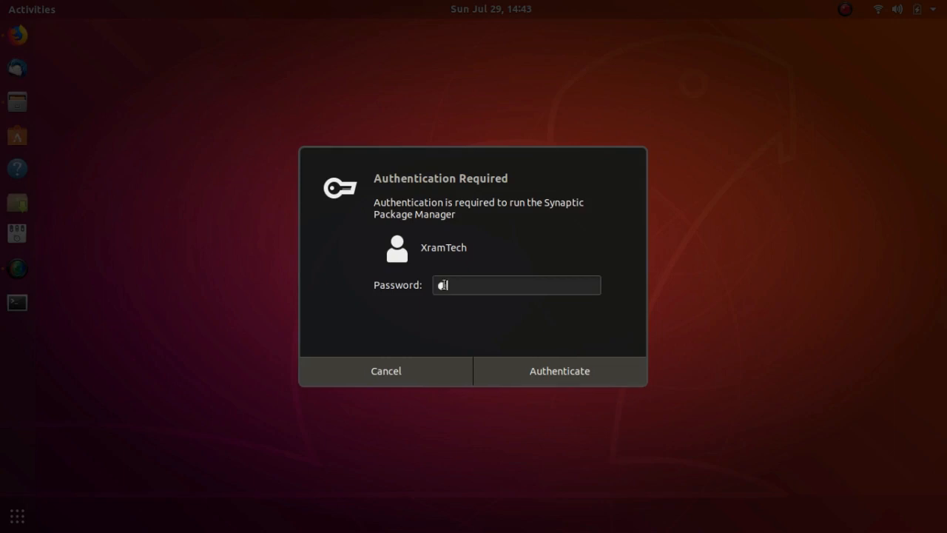
type("•••••••")
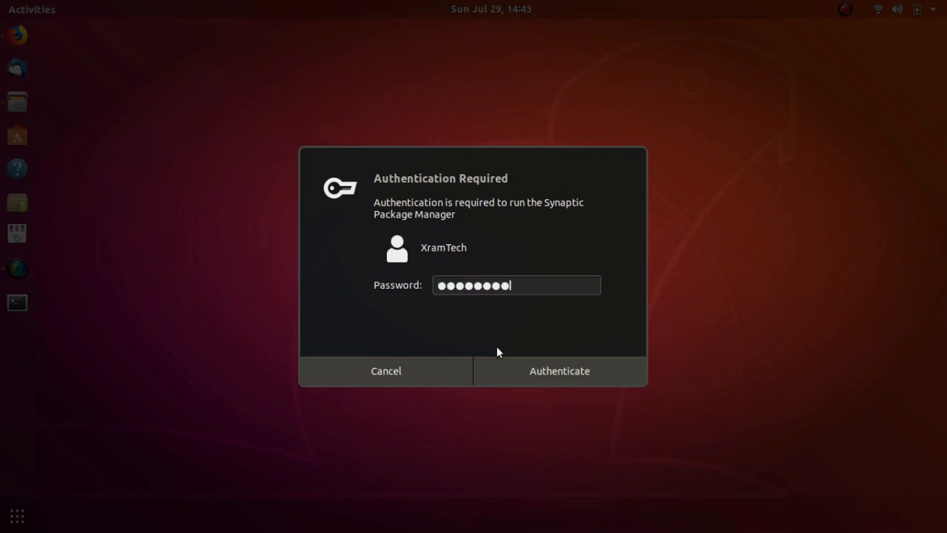
left_click(503, 375)
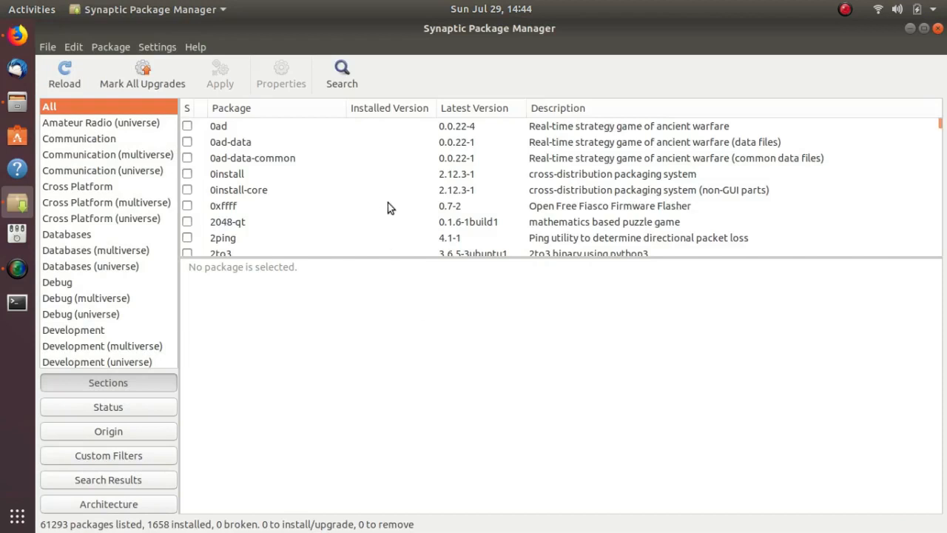
Search the package names for pyrenamer
left_click(338, 68)
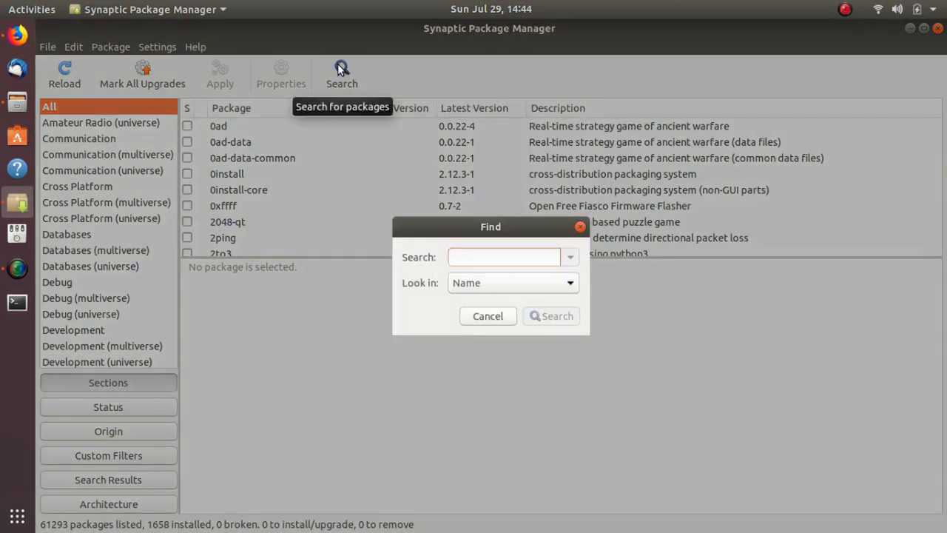
type("p")
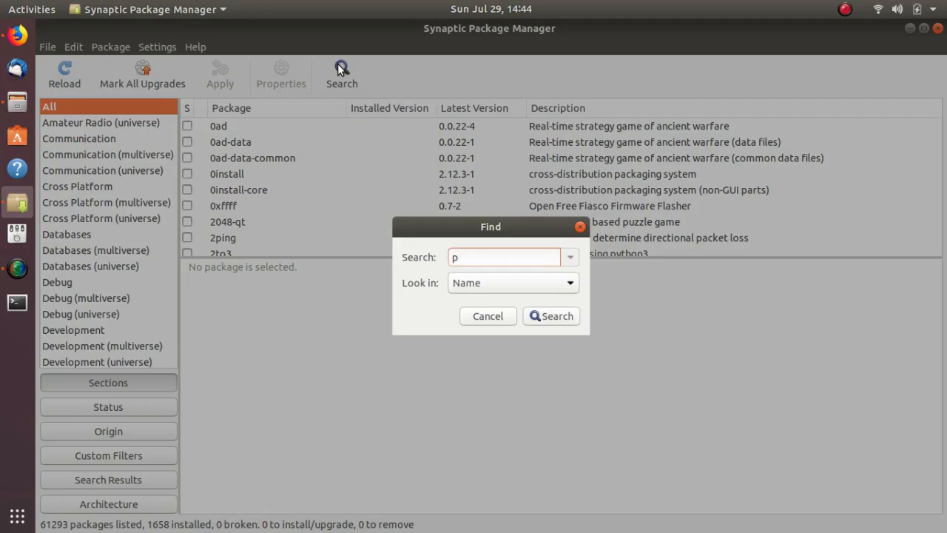
type("yrenamer")
left_click(550, 314)
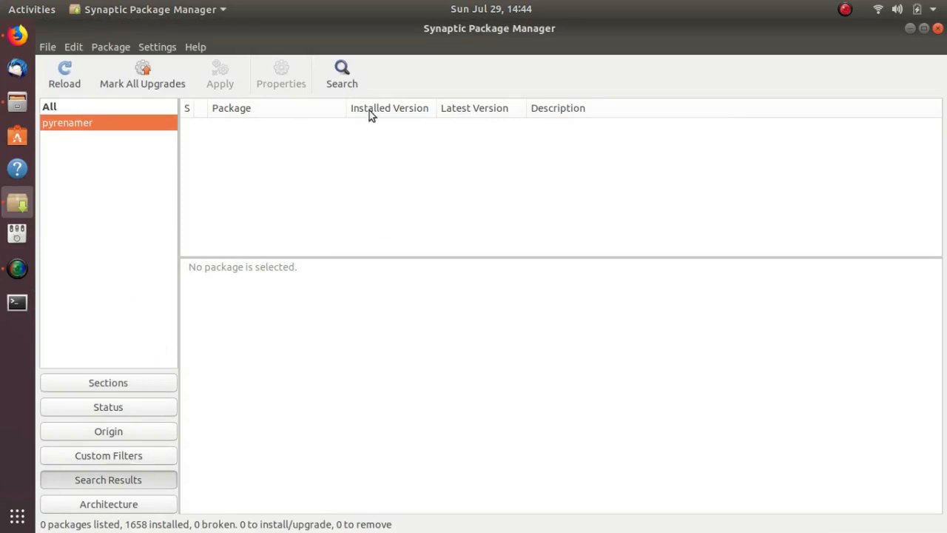
Search for gconf2 by name and mark the gconf2 package for installation, accepting its additional required packages
left_click(339, 69)
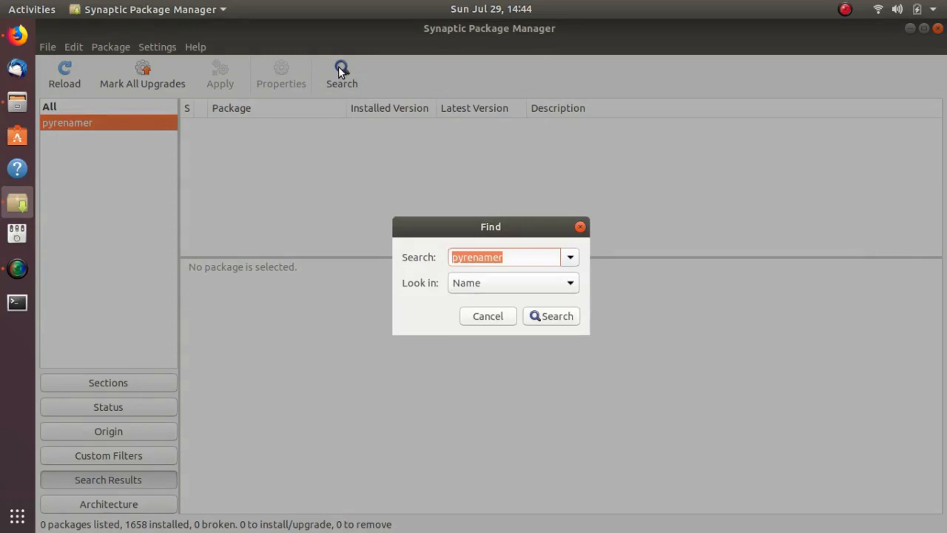
type("g")
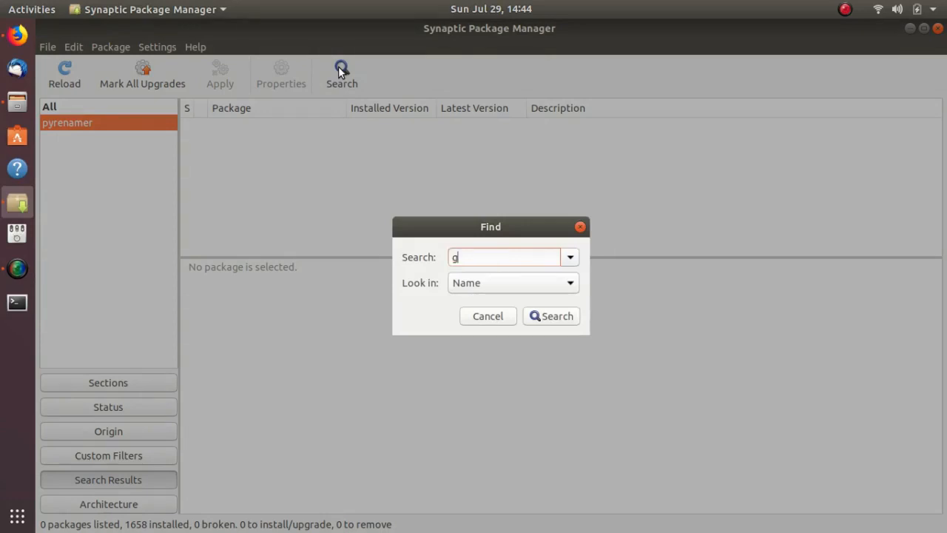
type("conf2")
left_click(555, 317)
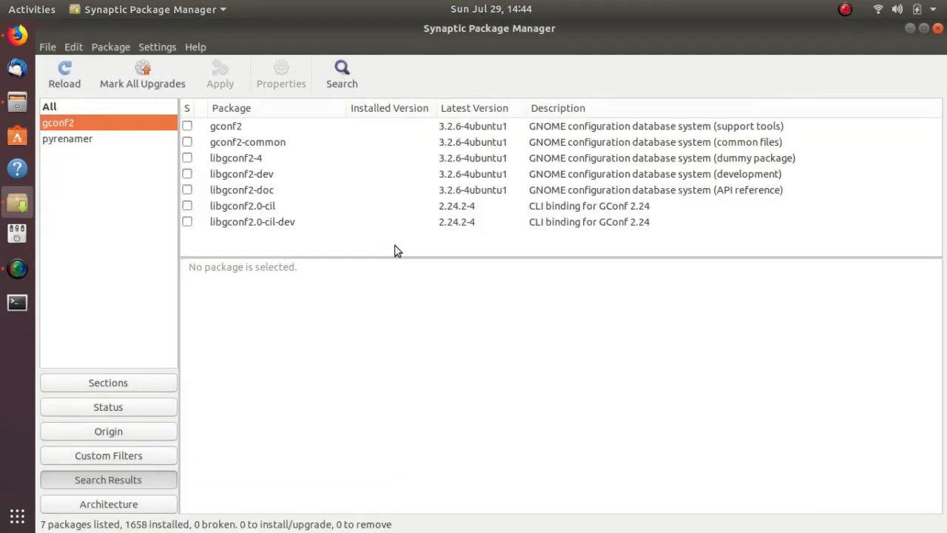
left_click(187, 127)
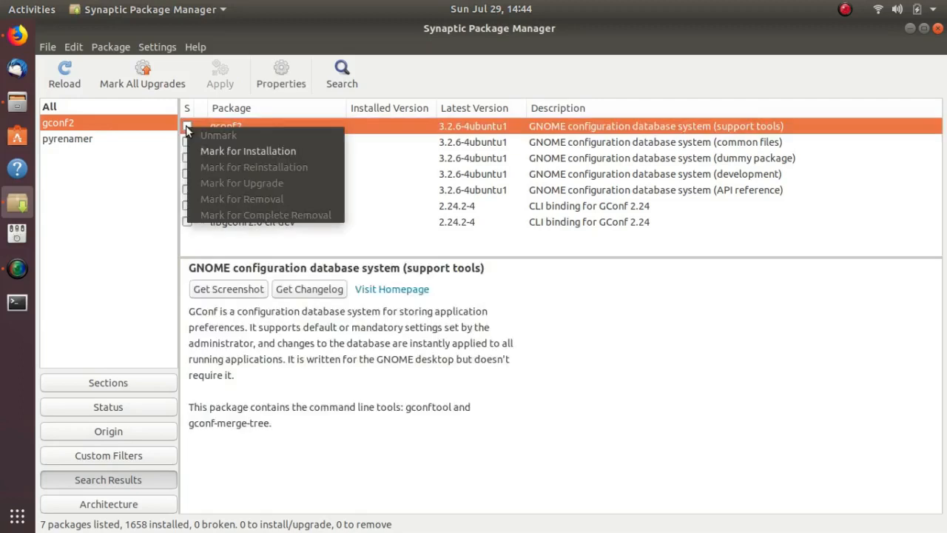
left_click(222, 151)
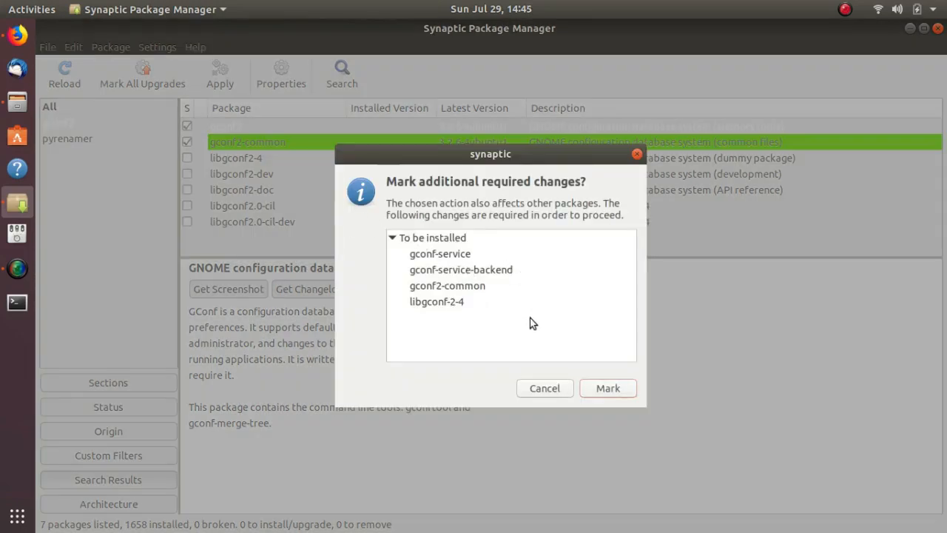
left_click(607, 388)
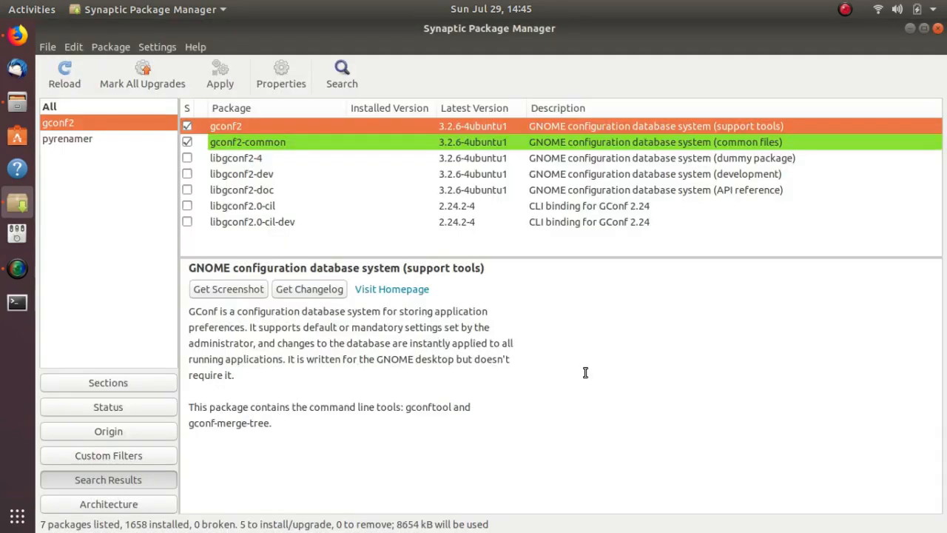
Search the package names for python
left_click(342, 71)
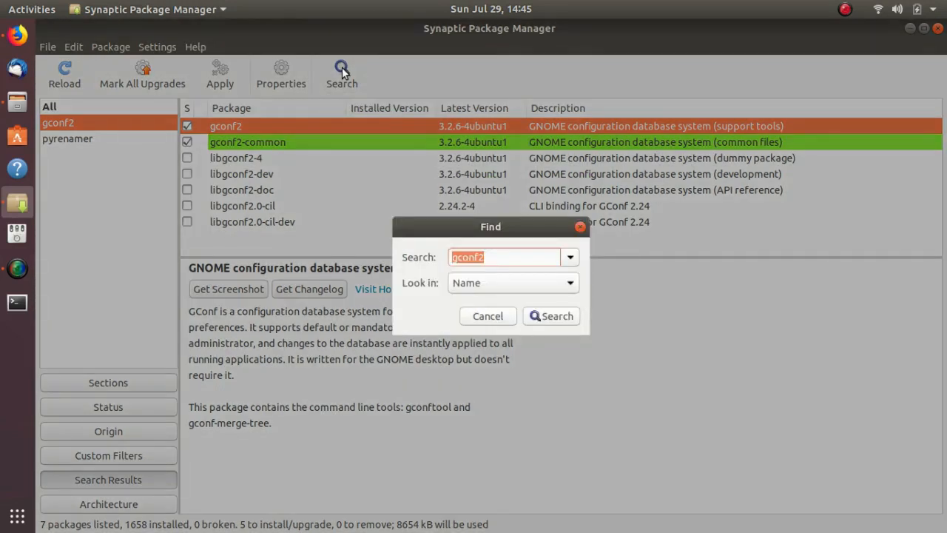
type("python")
left_click(554, 319)
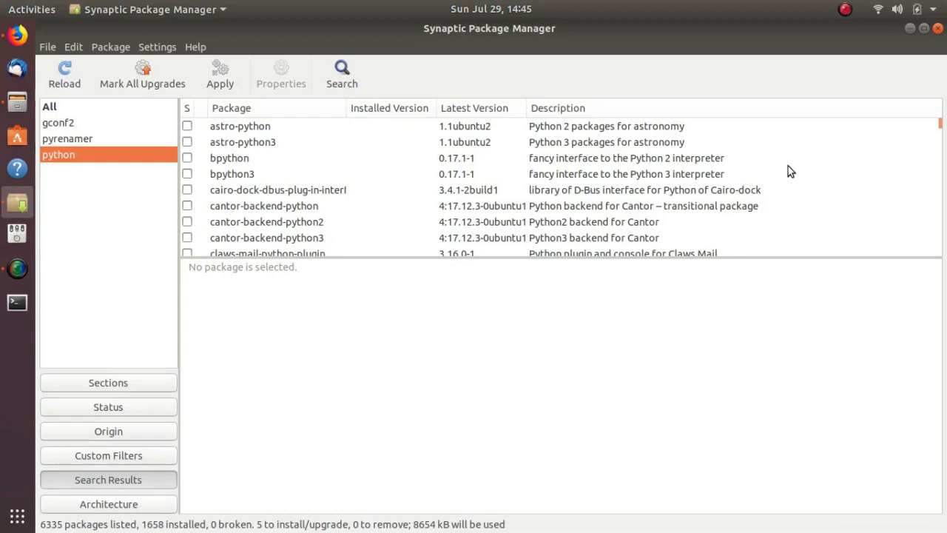
Look through the python search results for the python package entry and check its installation status
left_click_drag(939, 124, 936, 131)
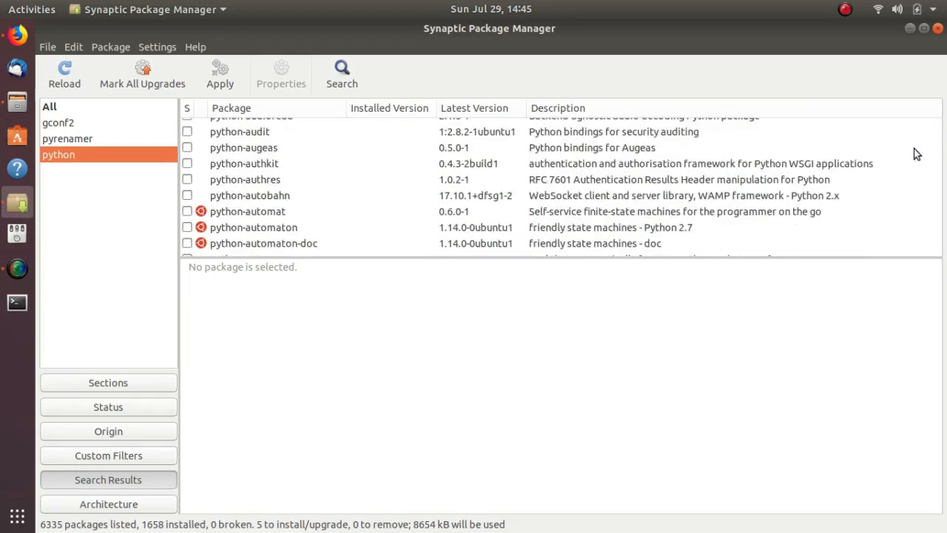
scroll(915, 153, "up", 4)
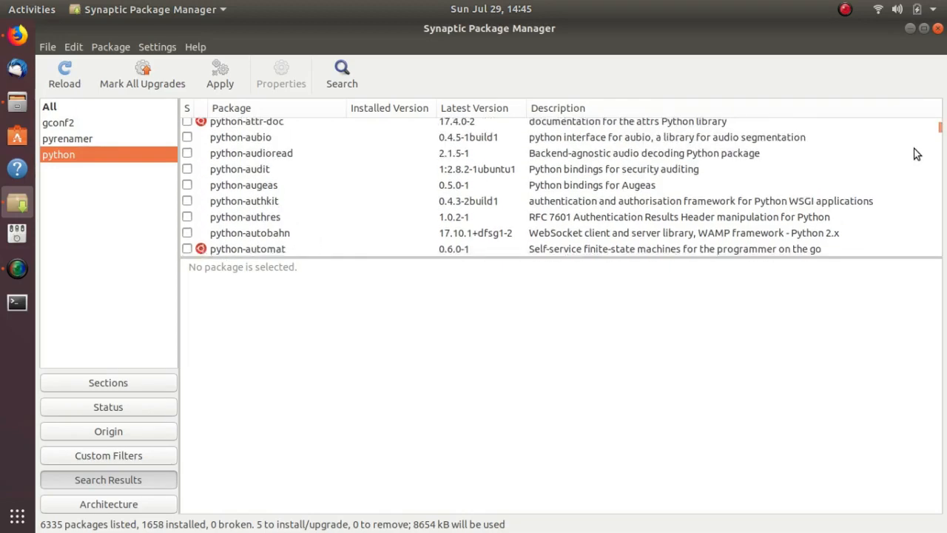
scroll(915, 153, "down", 1)
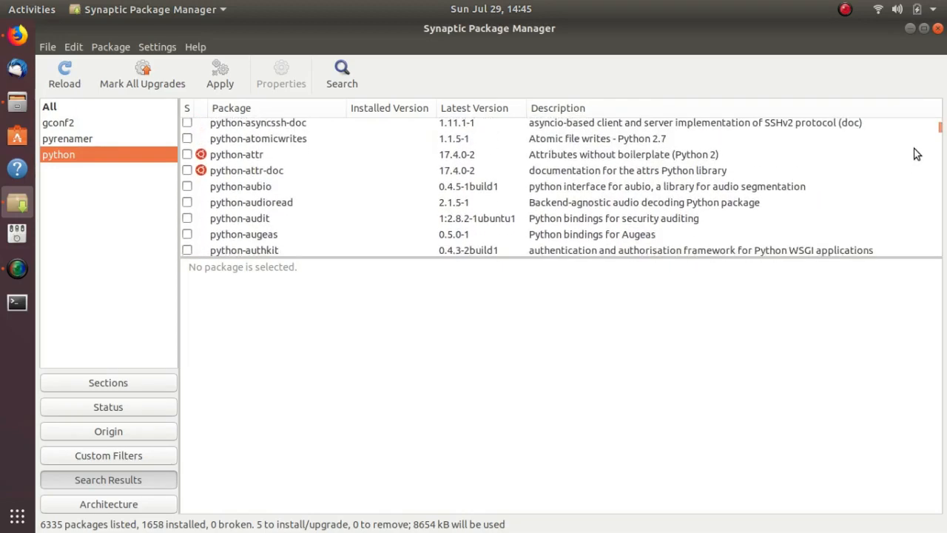
scroll(915, 154, "up", 5)
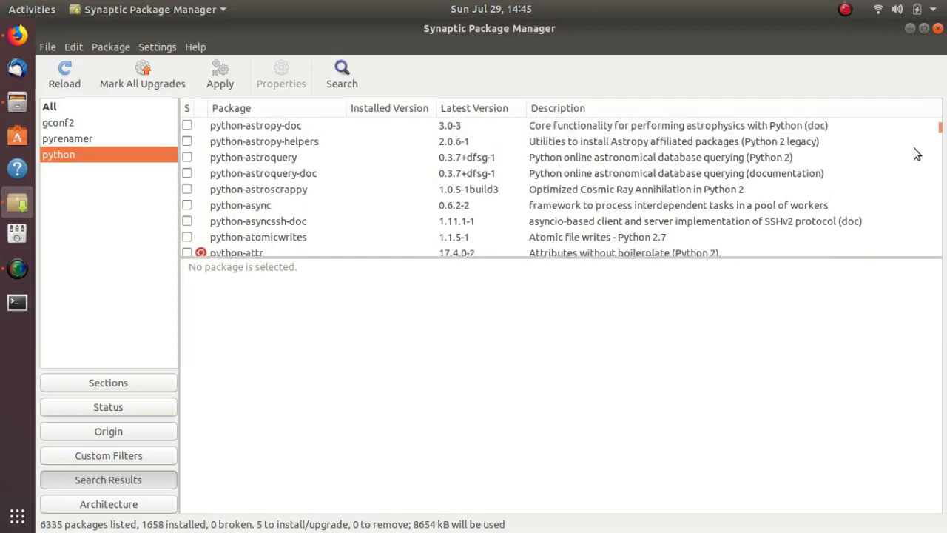
scroll(915, 153, "up", 6)
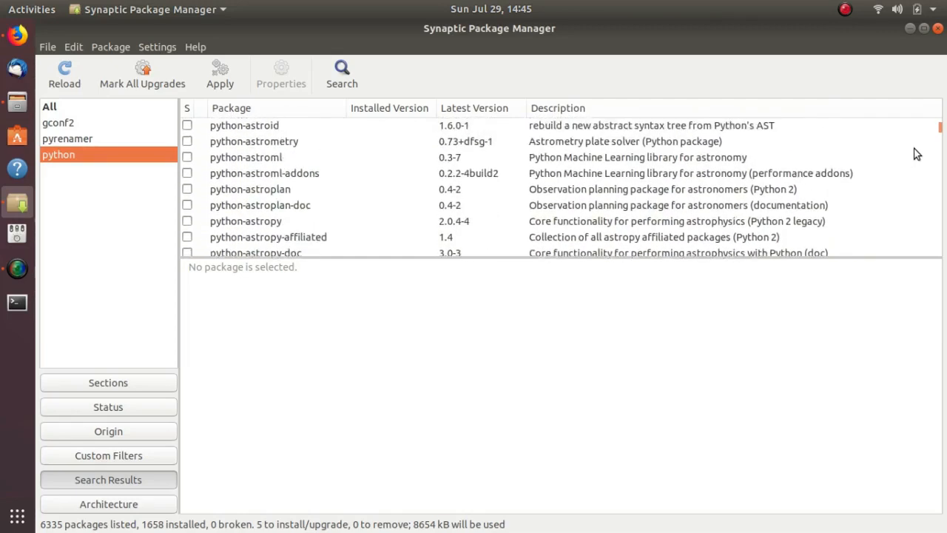
scroll(914, 154, "up", 5)
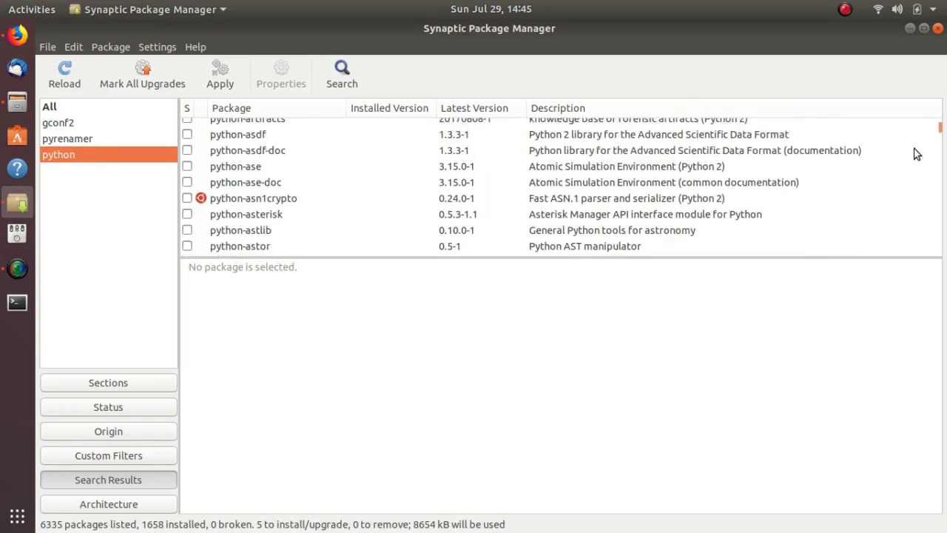
scroll(915, 153, "up", 4)
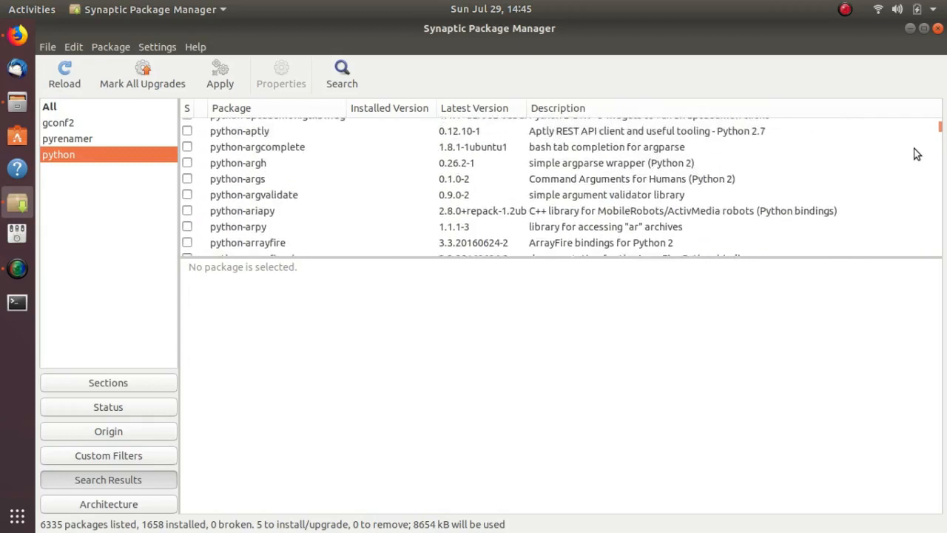
scroll(915, 153, "up", 4)
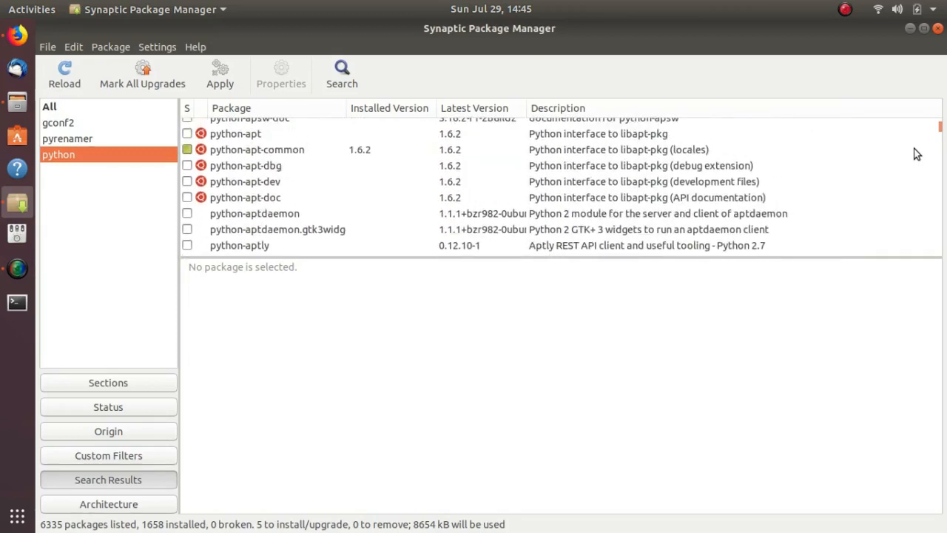
scroll(915, 153, "down", 1)
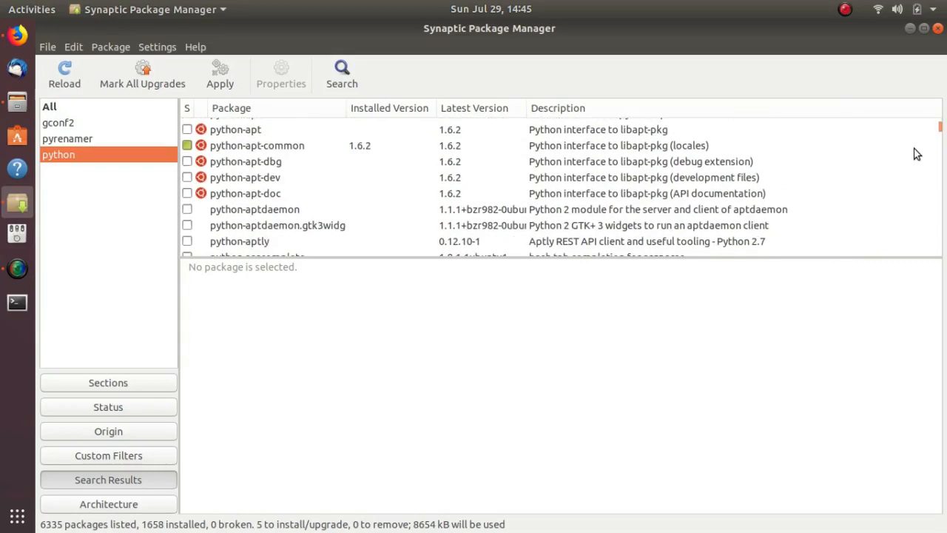
scroll(915, 153, "up", 3)
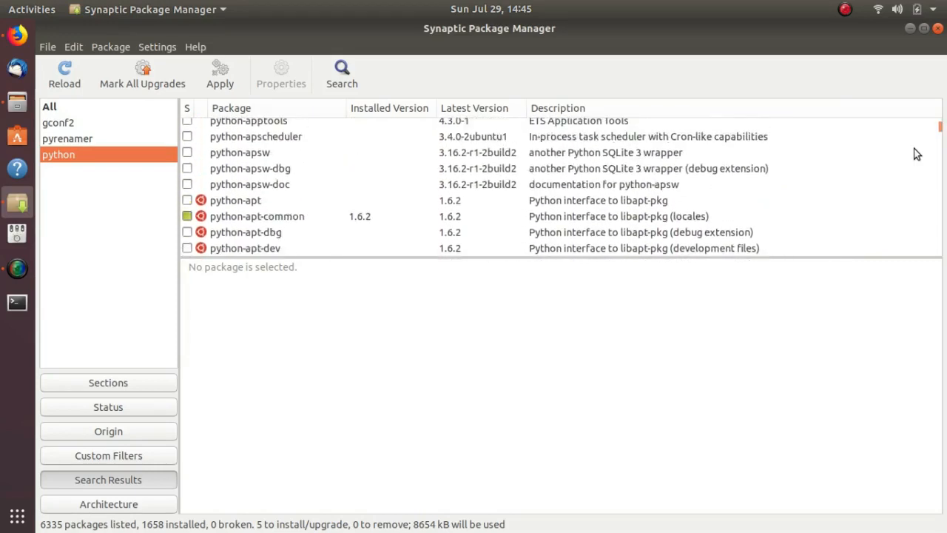
scroll(915, 153, "up", 5)
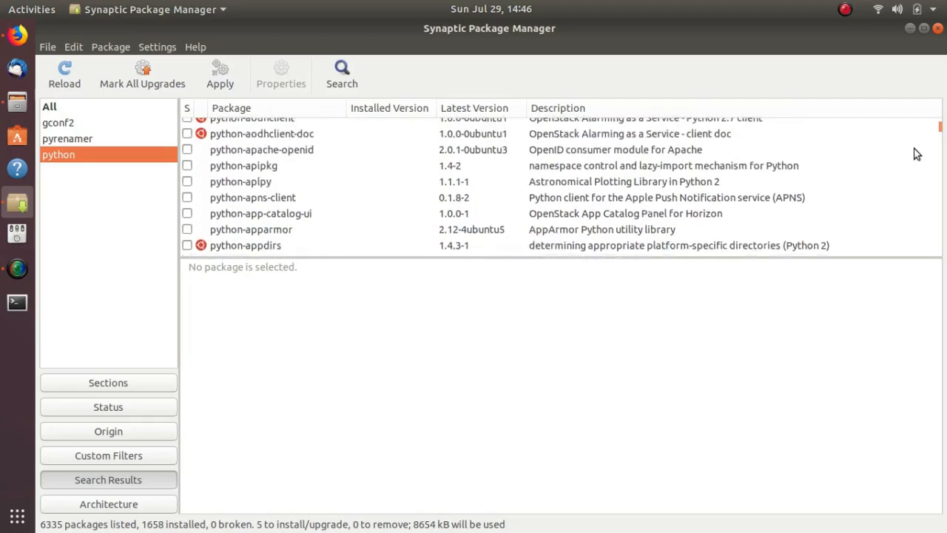
scroll(915, 153, "up", 7)
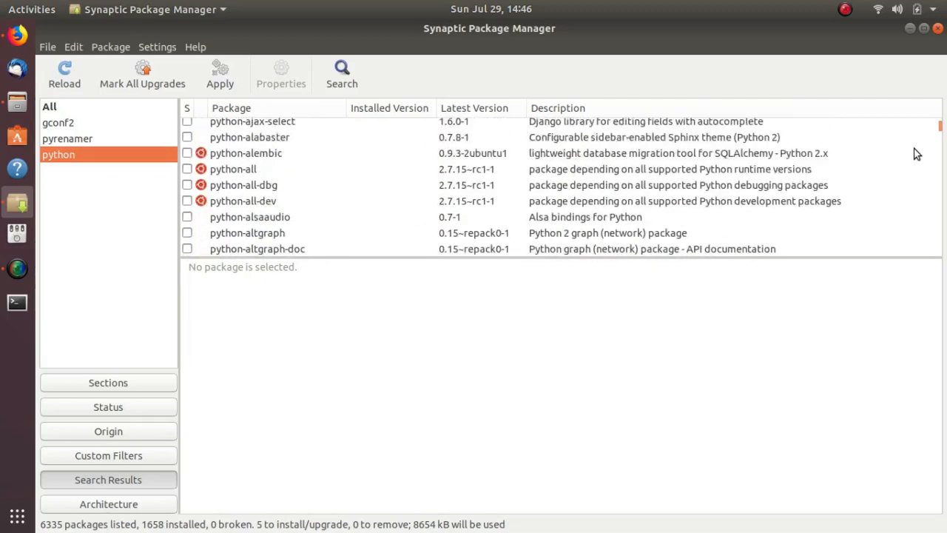
scroll(915, 153, "up", 2)
scroll(915, 154, "up", 3)
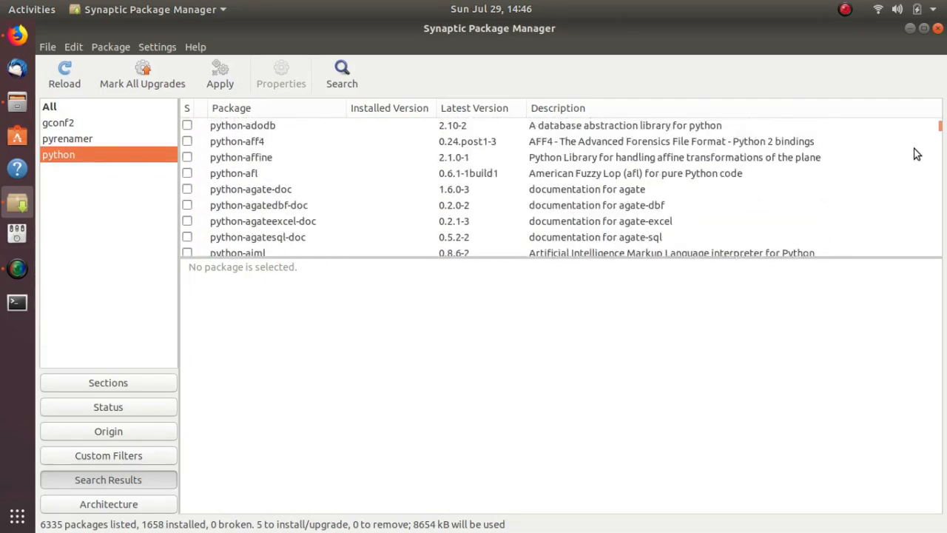
scroll(915, 153, "up", 4)
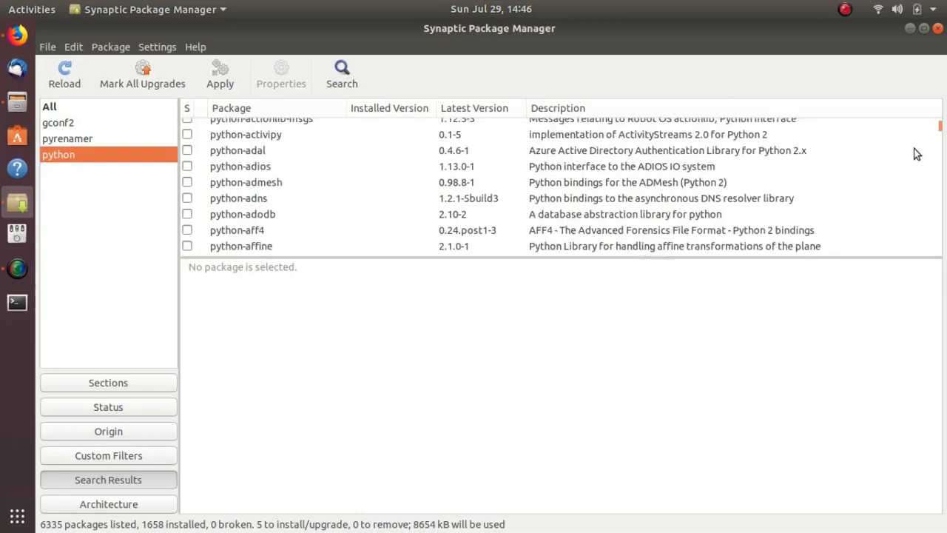
scroll(915, 153, "up", 3)
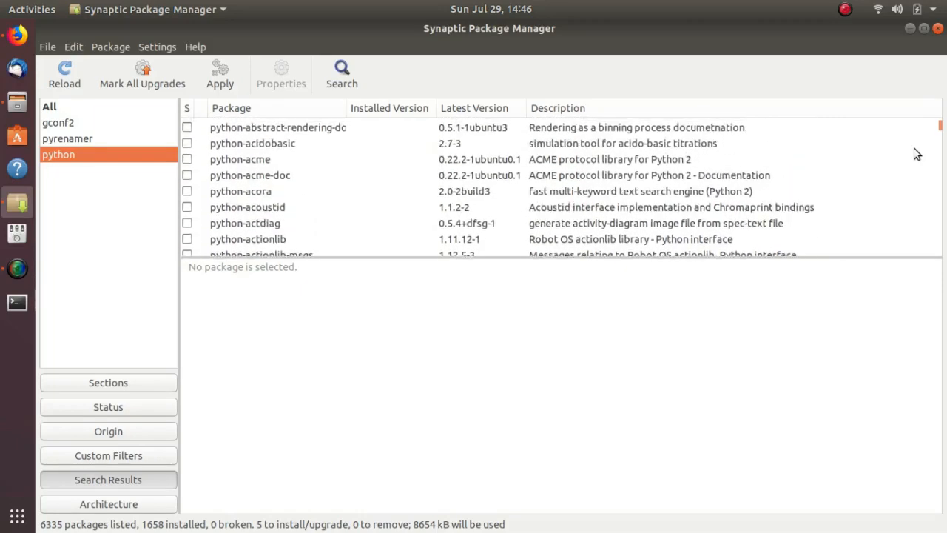
scroll(915, 153, "up", 1)
scroll(915, 153, "down", 1)
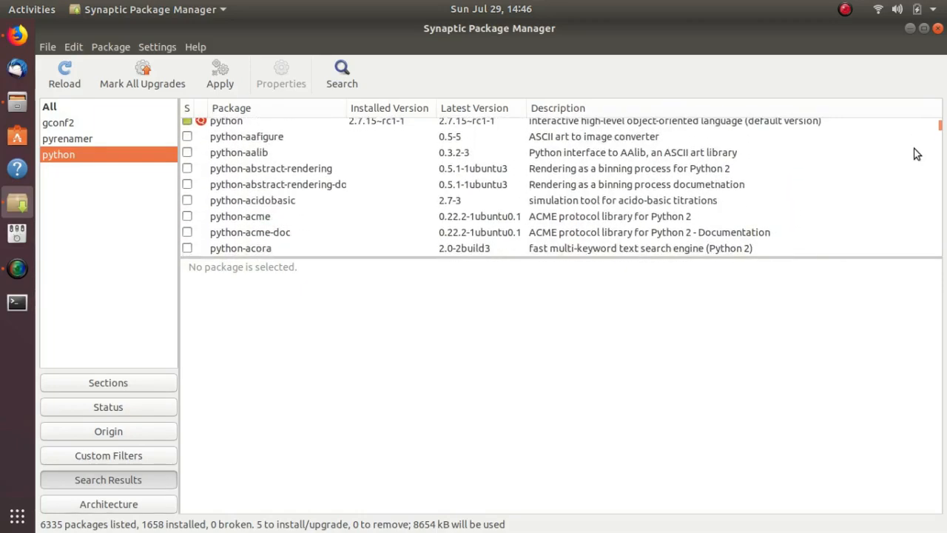
scroll(915, 153, "up", 1)
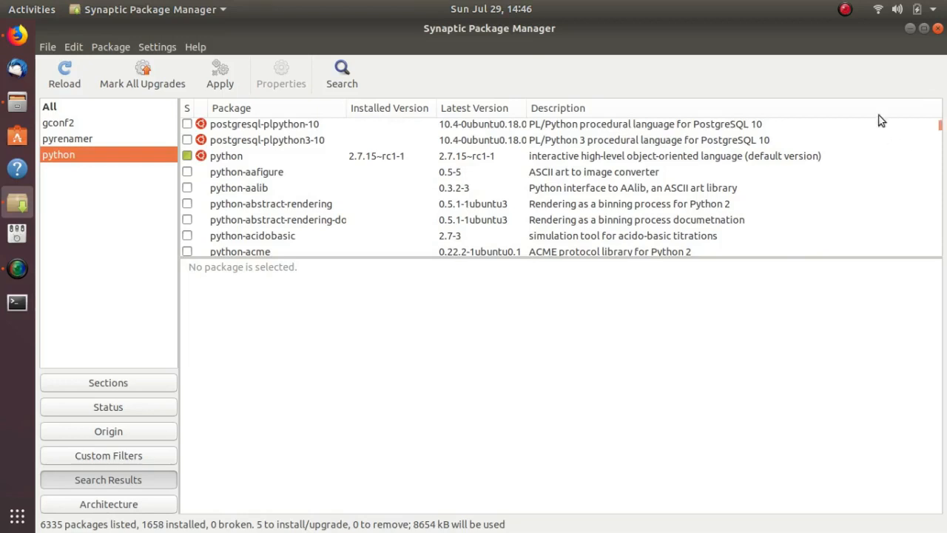
Search the package names for python-gconf and mark the python-gconf package for installation
left_click(342, 70)
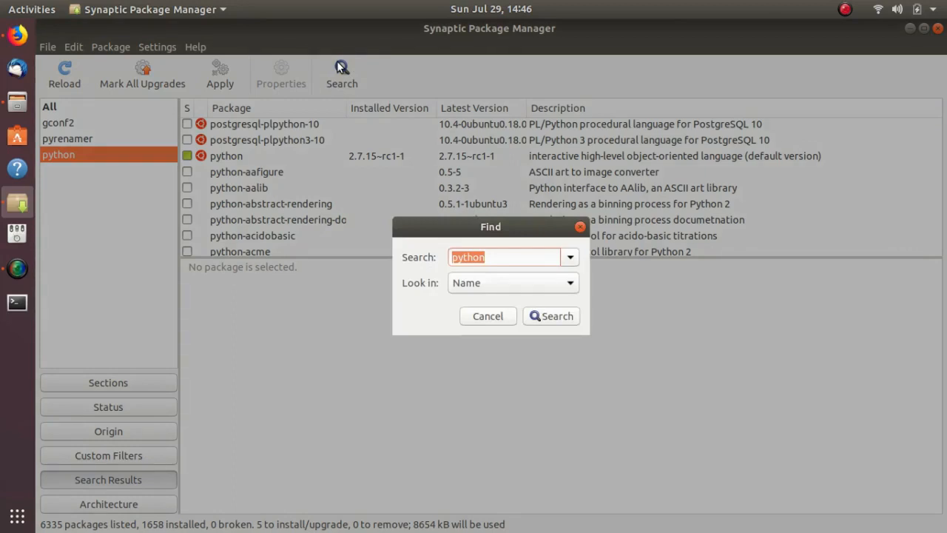
left_click(498, 253)
type("-gc")
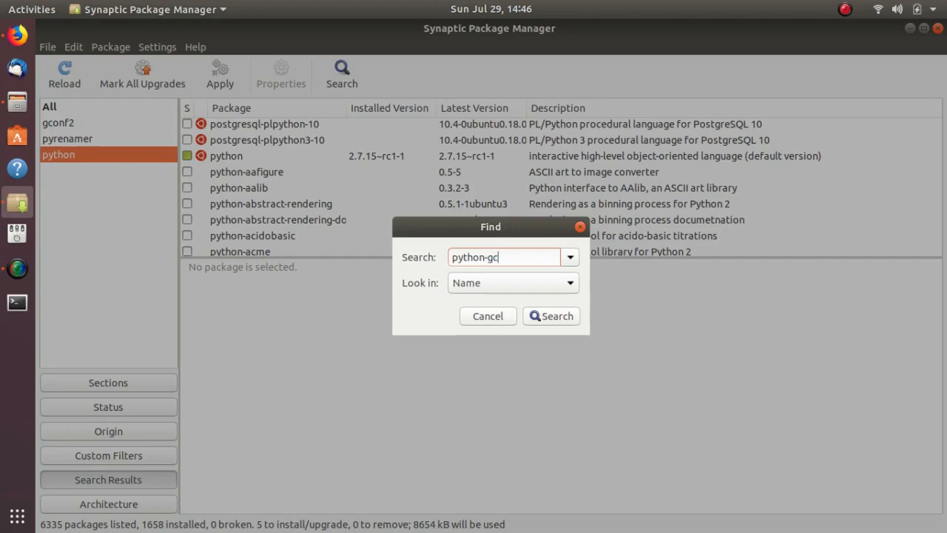
type("onf")
left_click(563, 318)
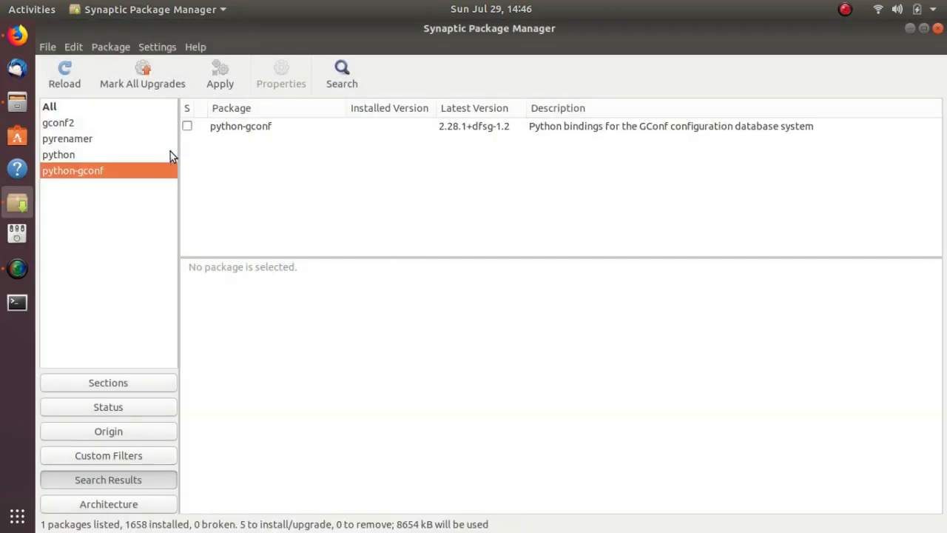
left_click(186, 127)
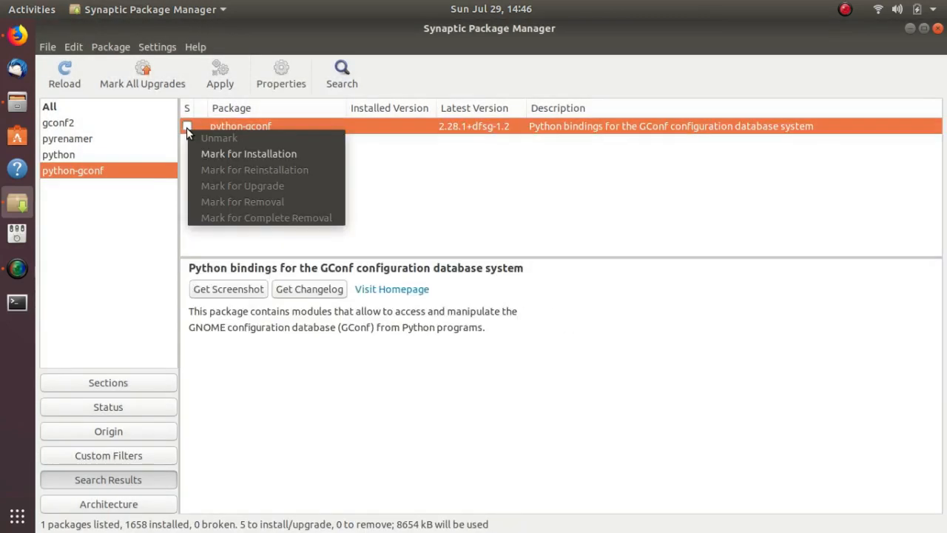
left_click(211, 154)
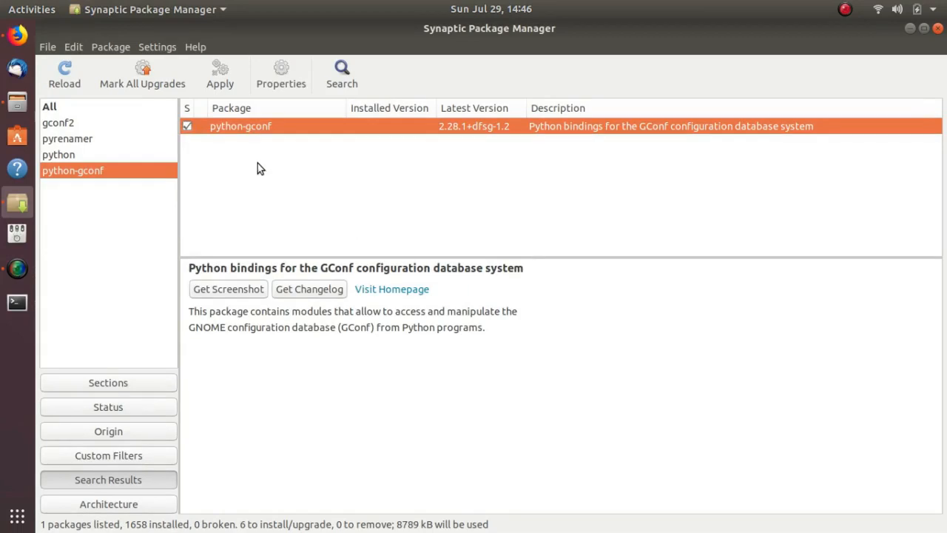
Search the package names for python-glade2 and mark that package for installation, accepting its additional required packages
left_click(343, 69)
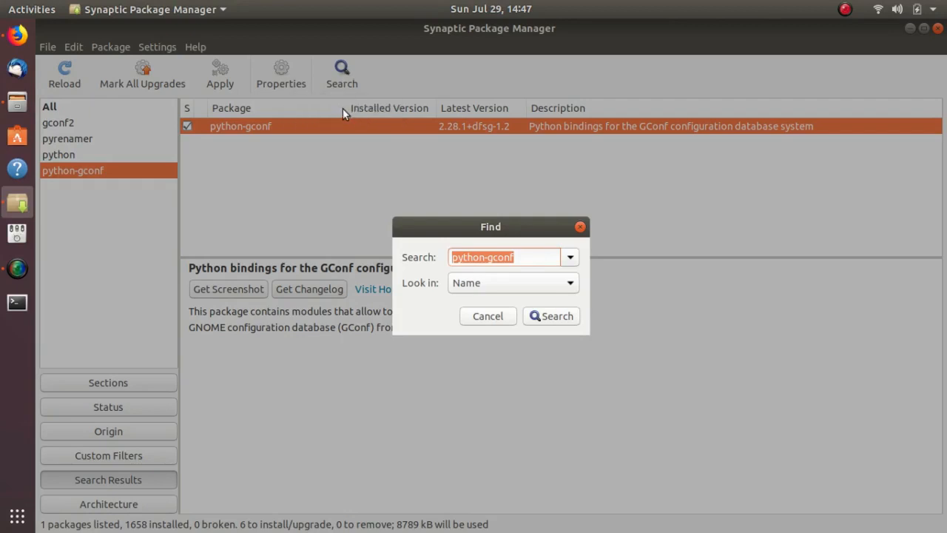
left_click(493, 257)
left_click_drag(494, 257, 539, 257)
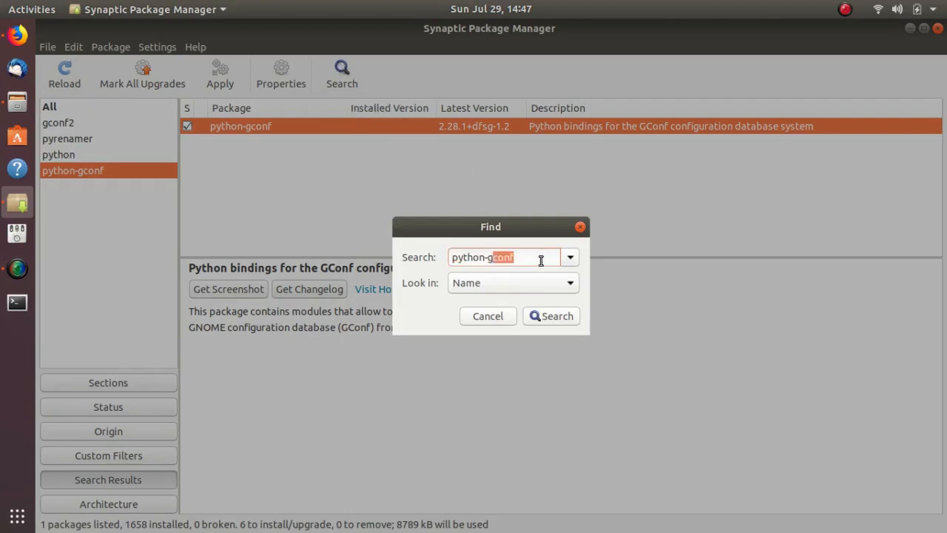
key("BackSpace")
type("lade2")
left_click(560, 323)
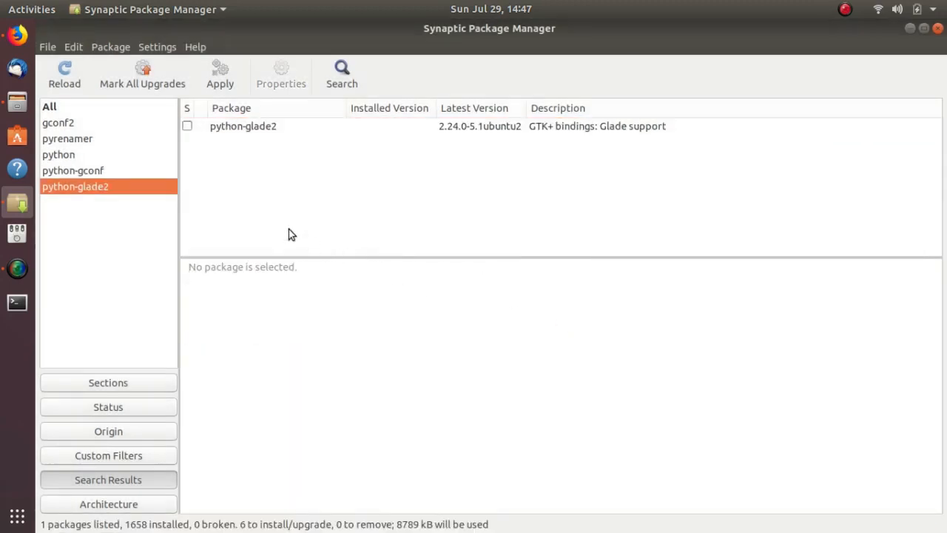
left_click(187, 126)
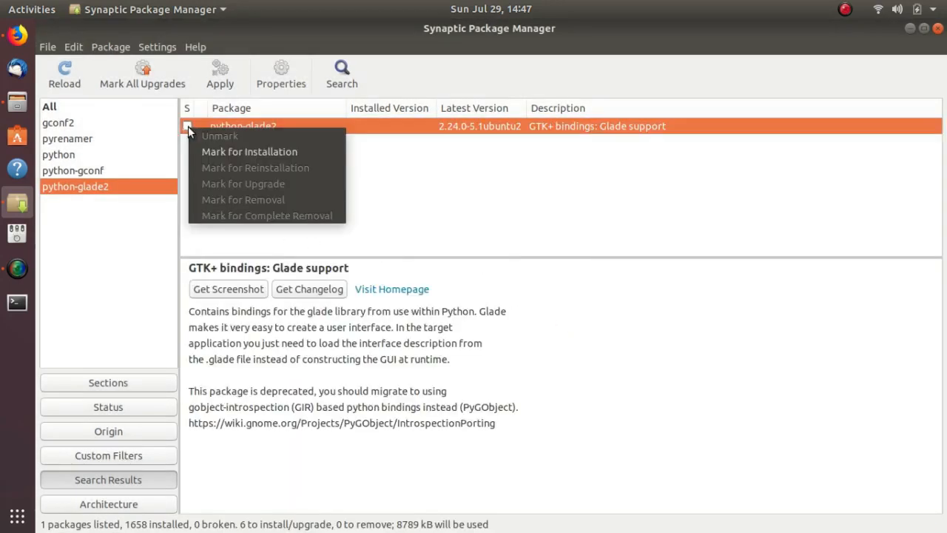
left_click(206, 152)
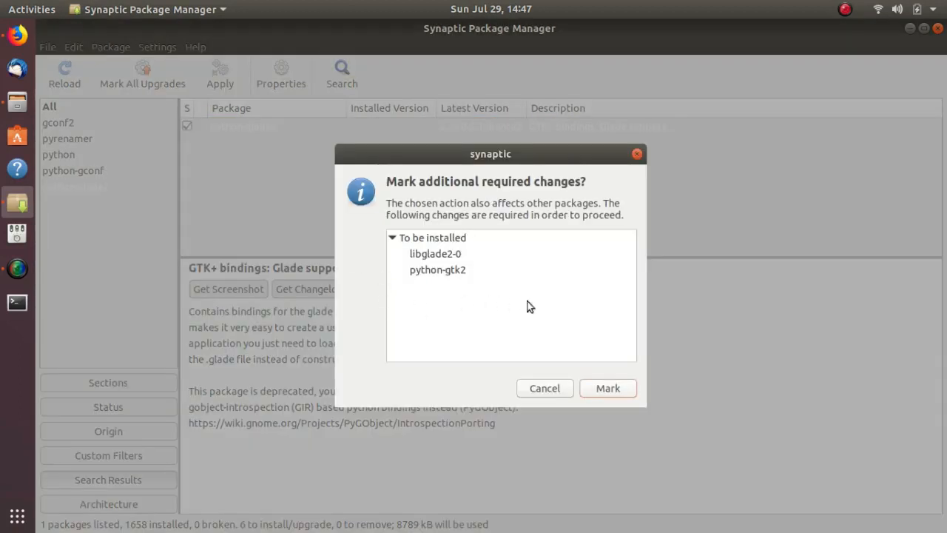
left_click(610, 390)
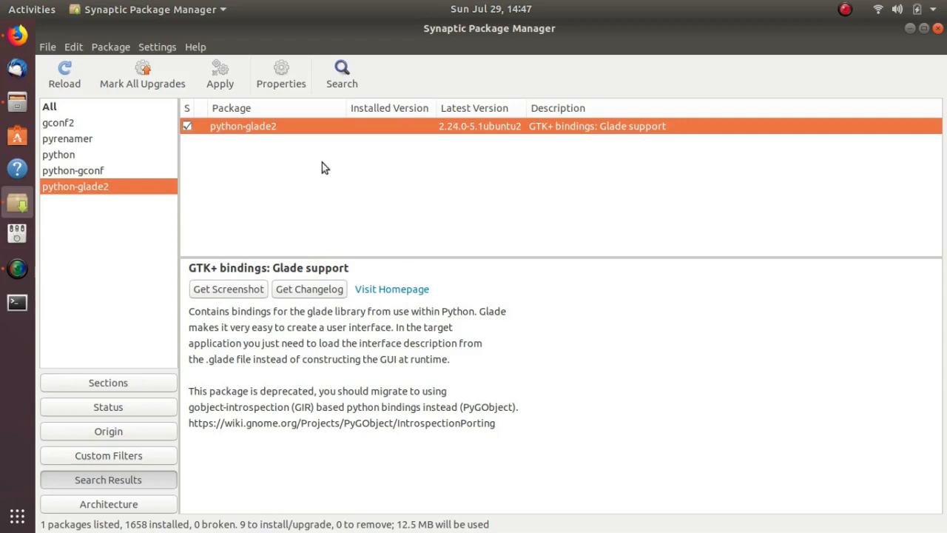
Search the package names for python-gtk2
left_click(344, 73)
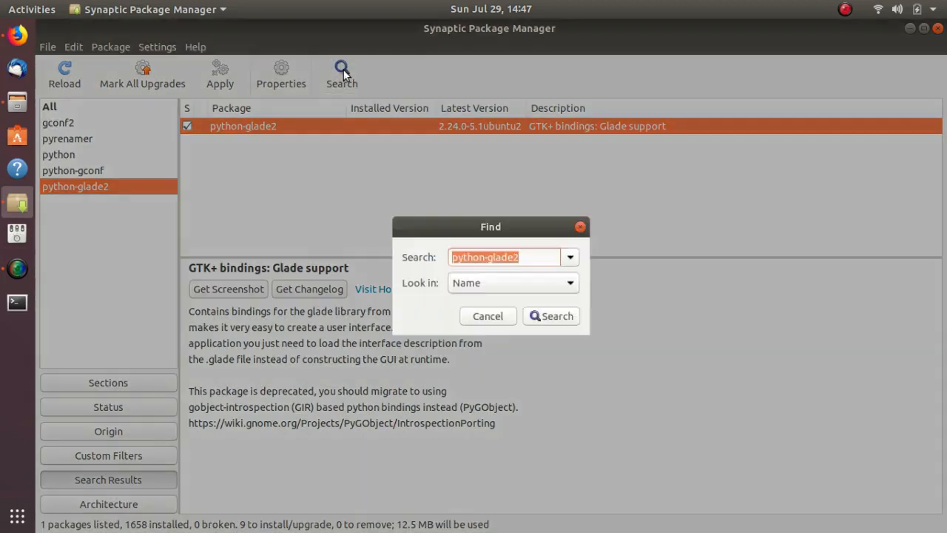
left_click(494, 257)
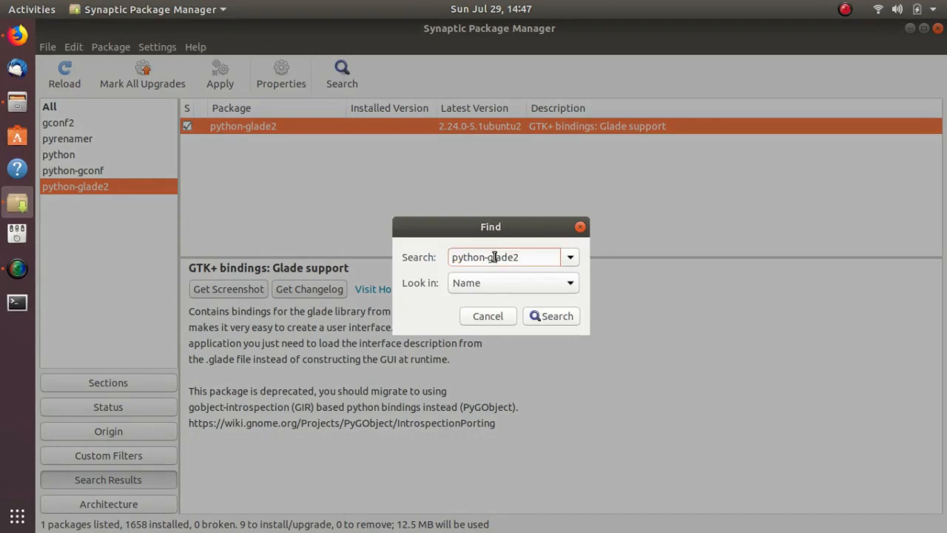
left_click_drag(492, 257, 544, 256)
type("tk2")
left_click(553, 314)
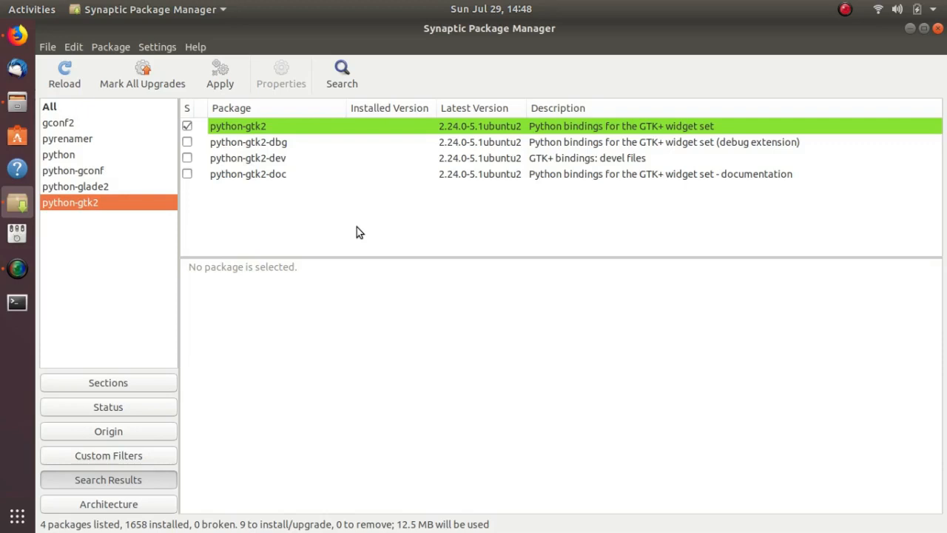
Search the package names for python-hachoir-metadata
left_click(342, 72)
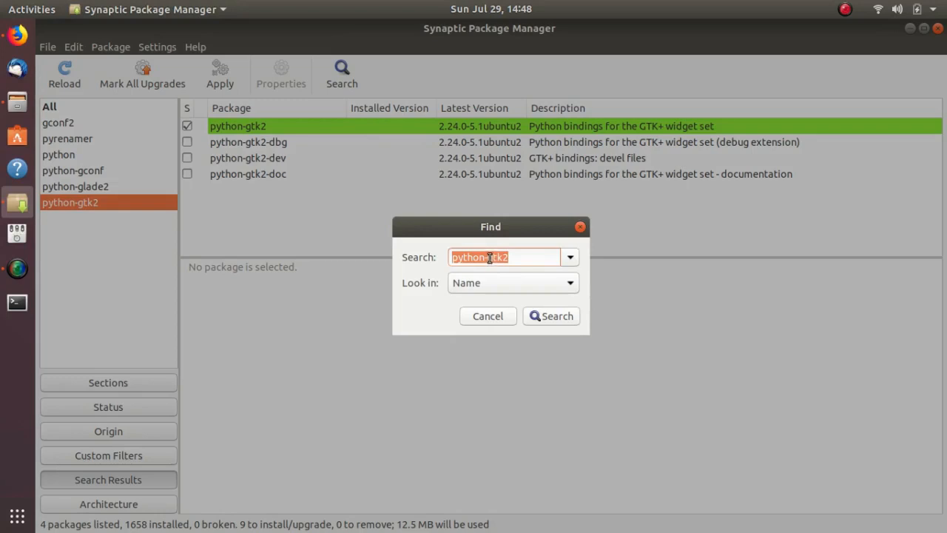
left_click_drag(488, 259, 536, 259)
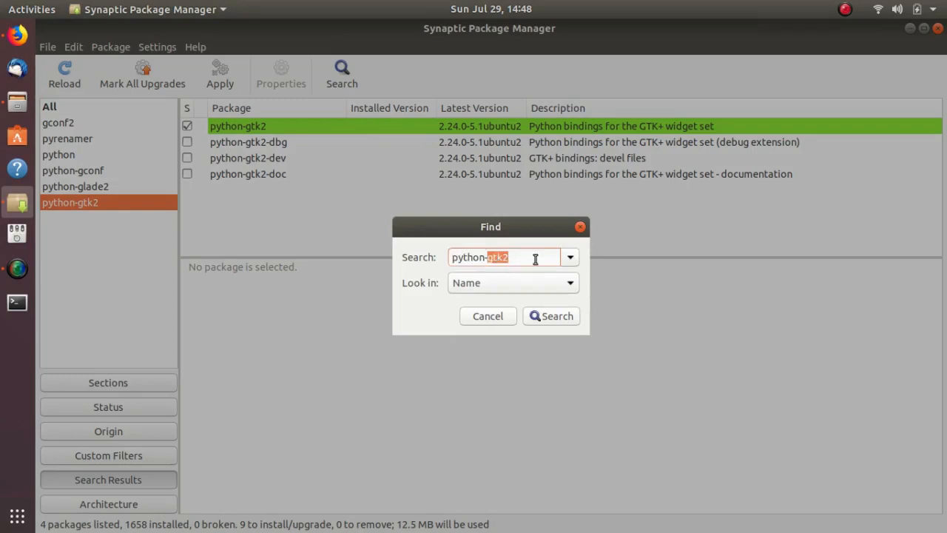
type("hachoir-metadata")
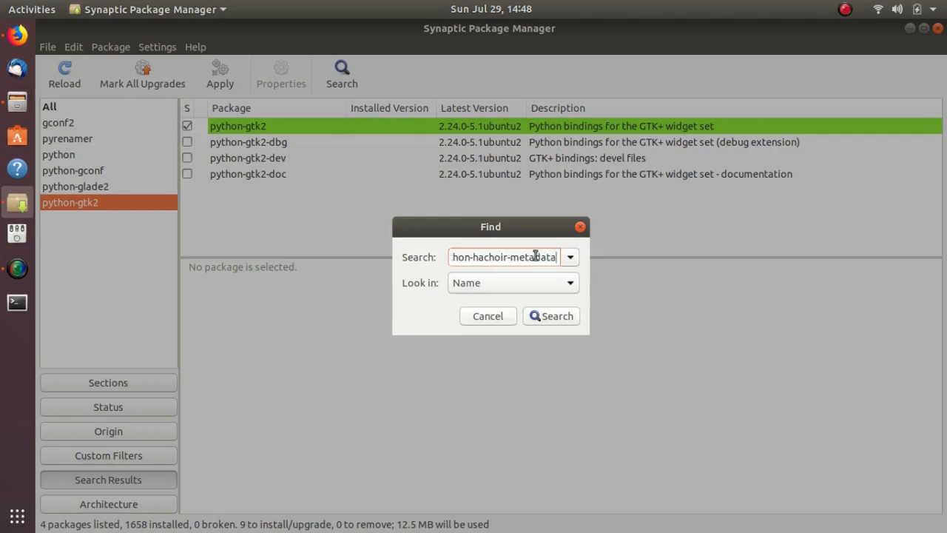
left_click(548, 315)
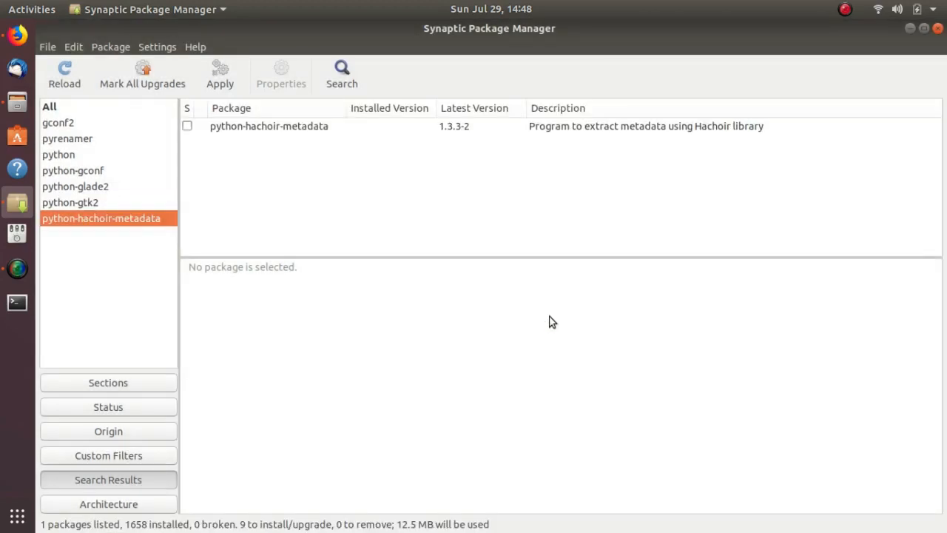
Mark python-hachoir-metadata for installation, accepting its additional required packages
left_click(186, 127)
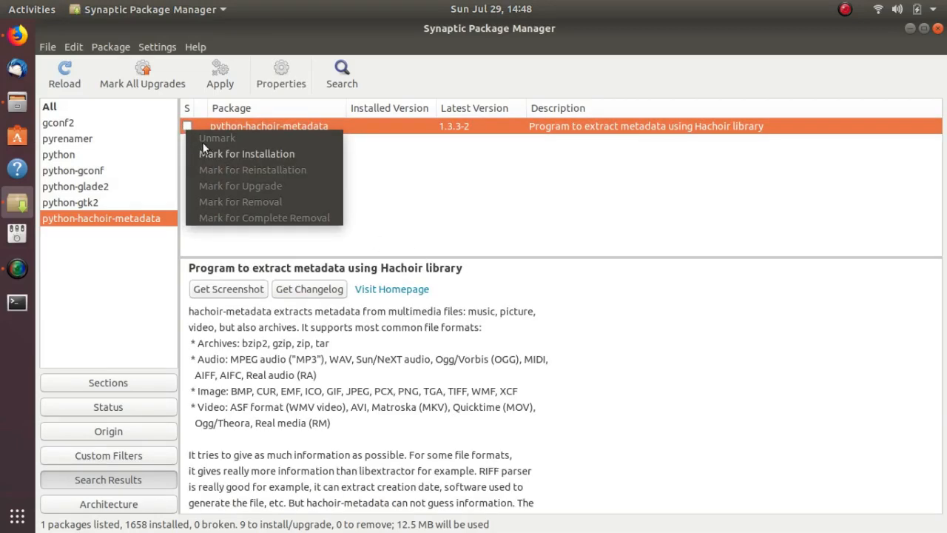
left_click(213, 153)
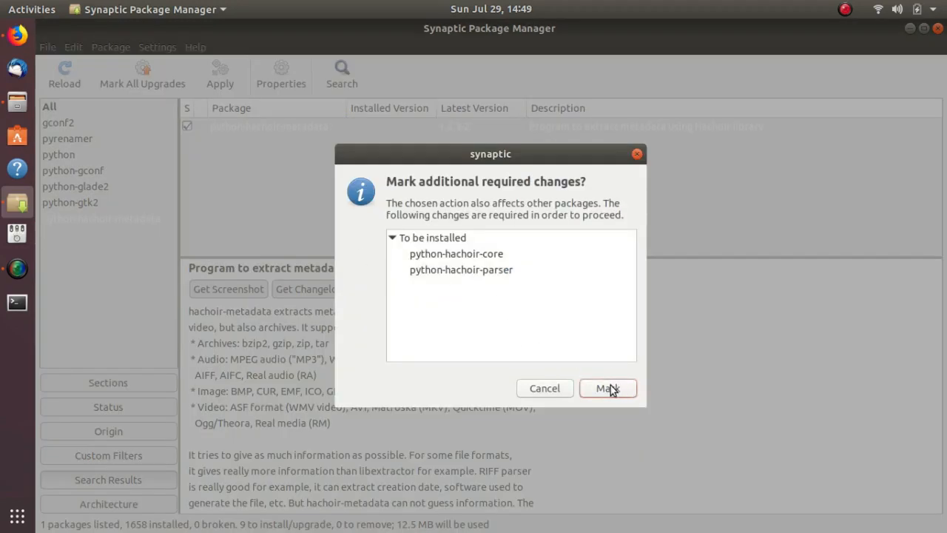
left_click(608, 389)
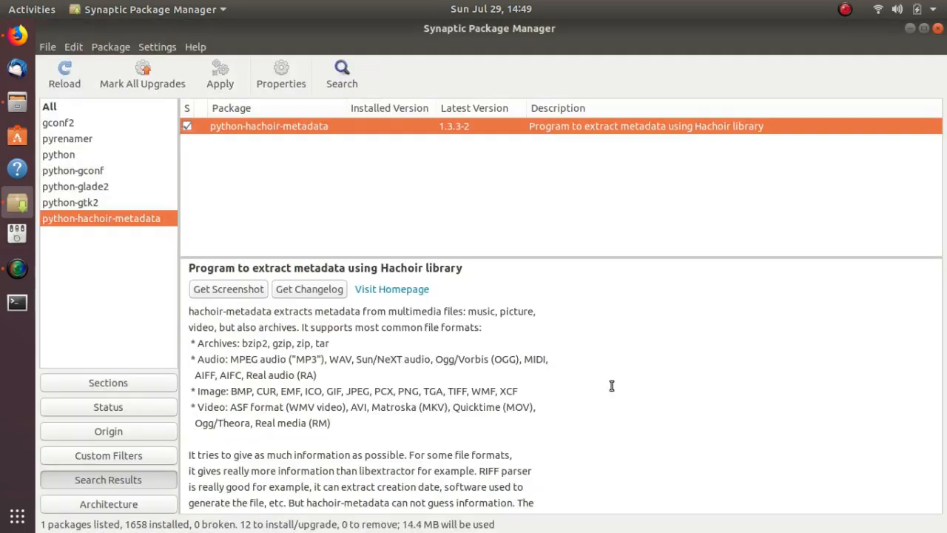
Apply all marked package installations, showing the change and installation details, and close Synaptic when the installation is done
left_click(221, 69)
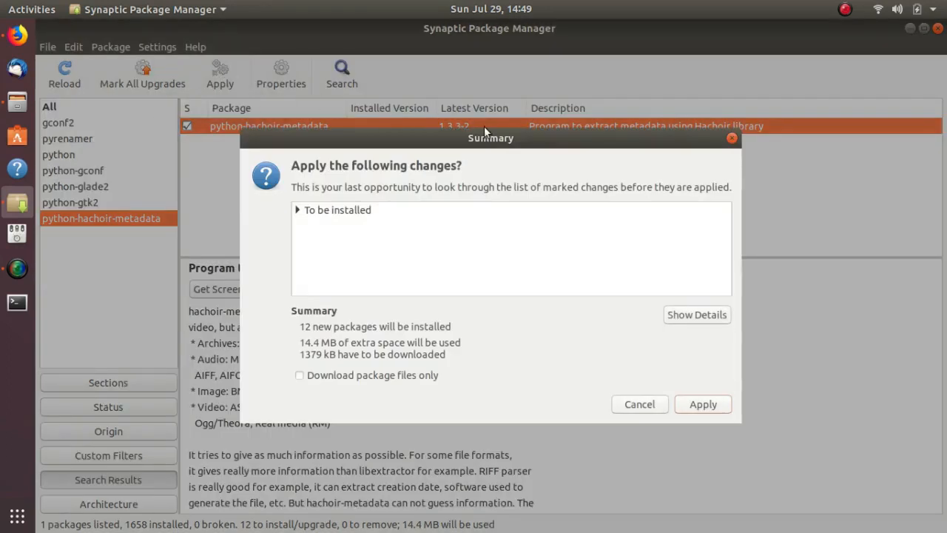
left_click(684, 317)
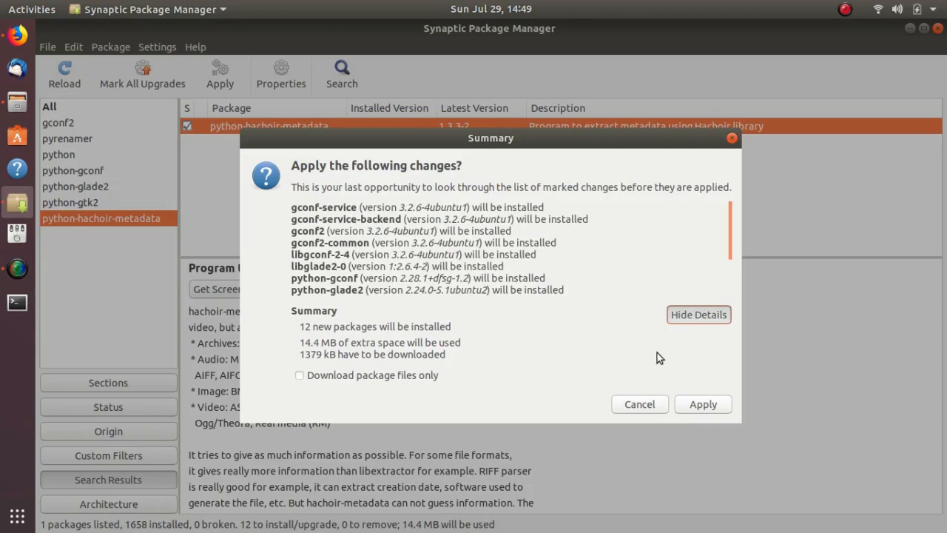
left_click(701, 406)
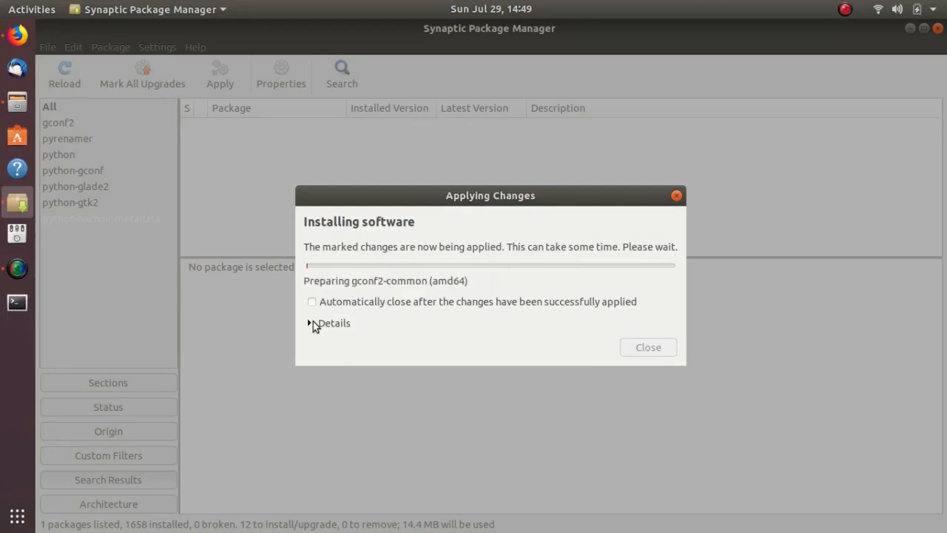
left_click(313, 323)
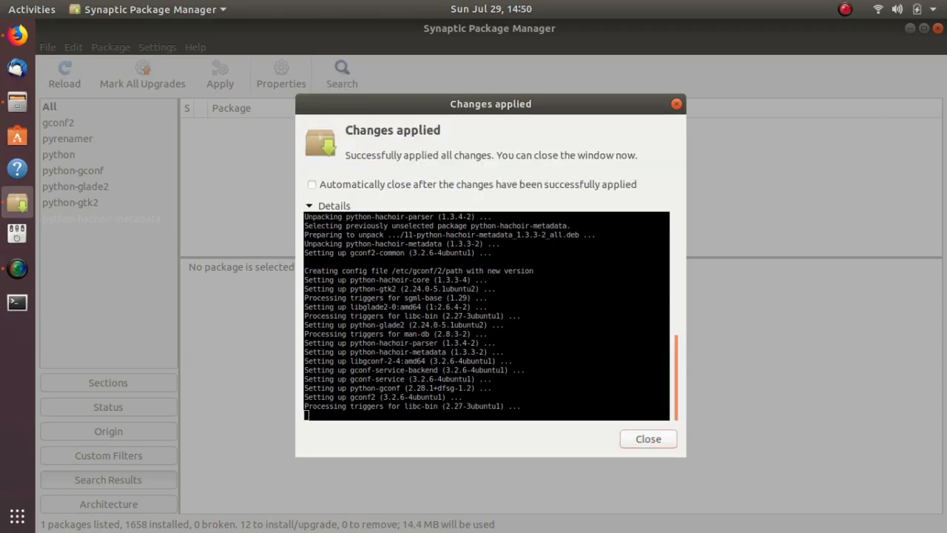
left_click(643, 440)
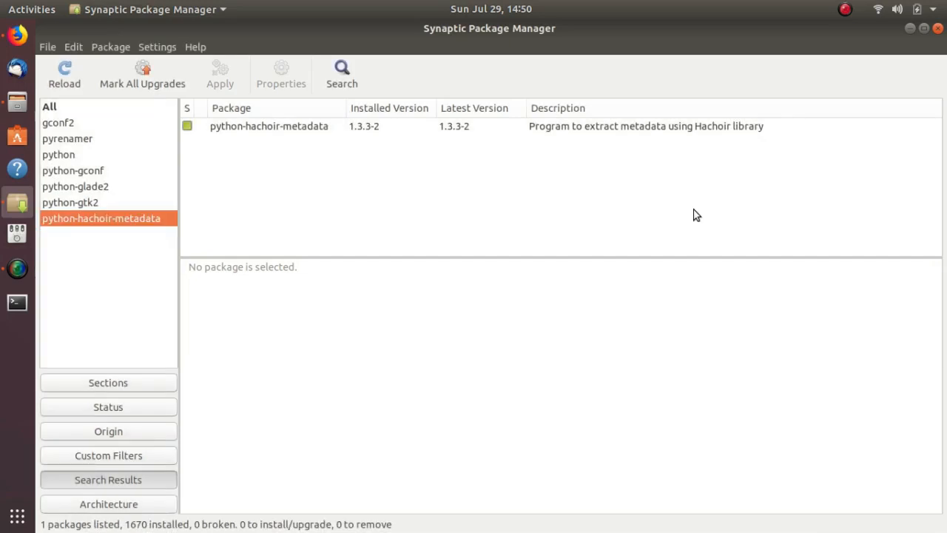
left_click(937, 29)
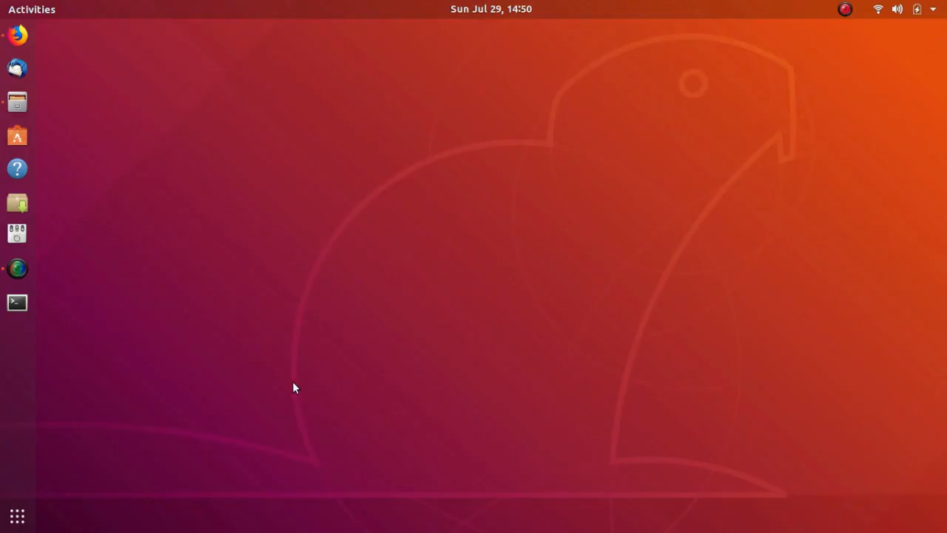
Switch to the workspace holding the Downloads folder window and postpone the restart requested by Software Updater
key("super")
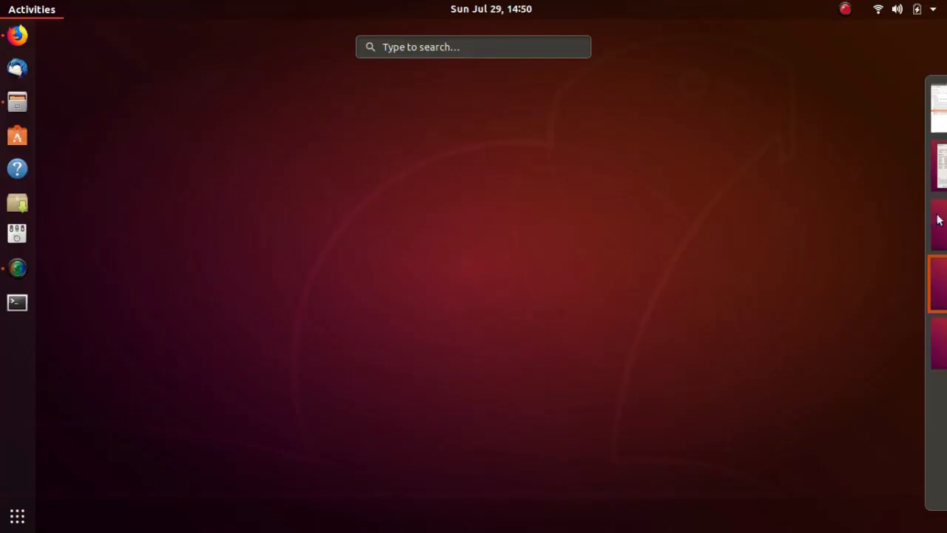
left_click(916, 231)
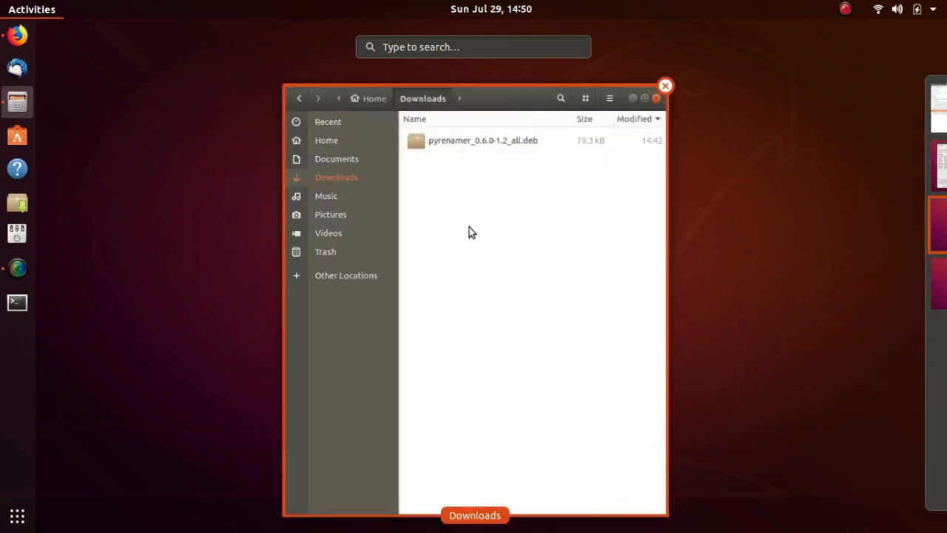
left_click(449, 205)
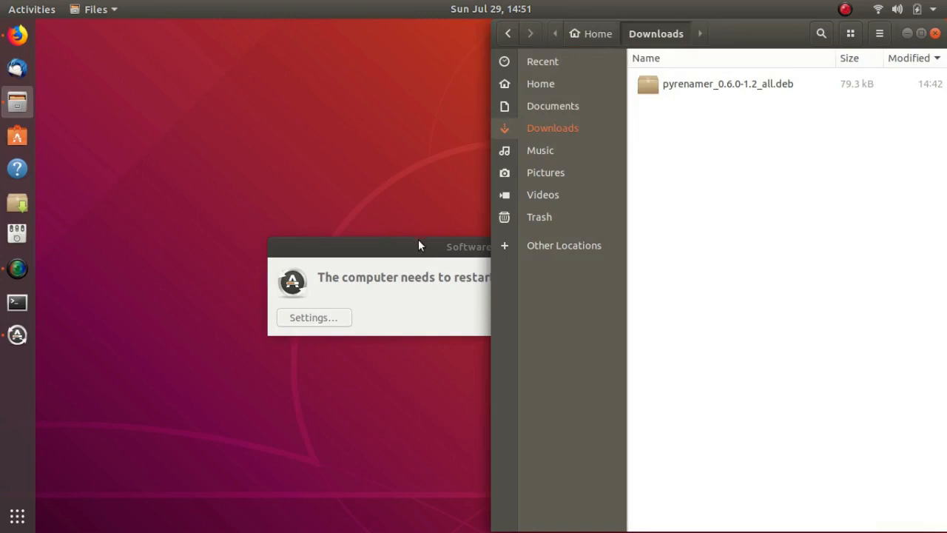
left_click(419, 241)
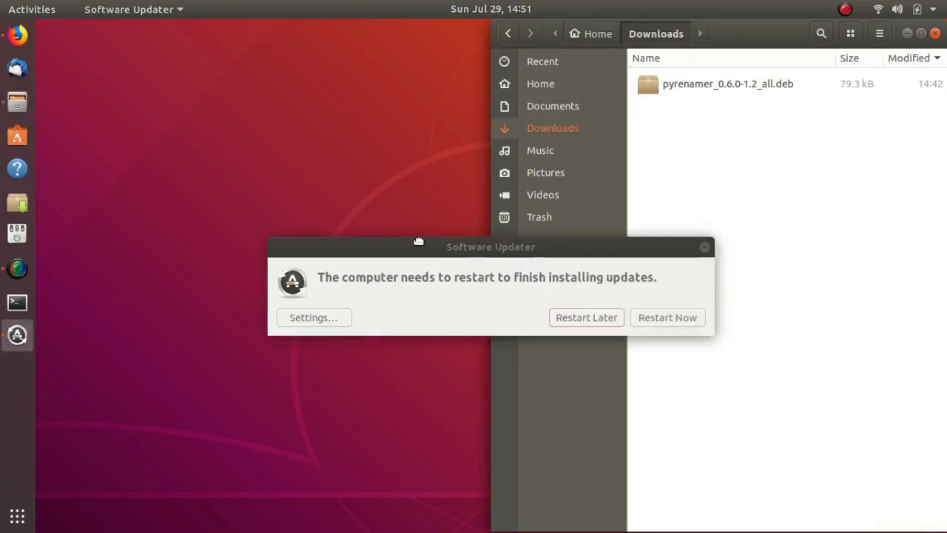
left_click(581, 317)
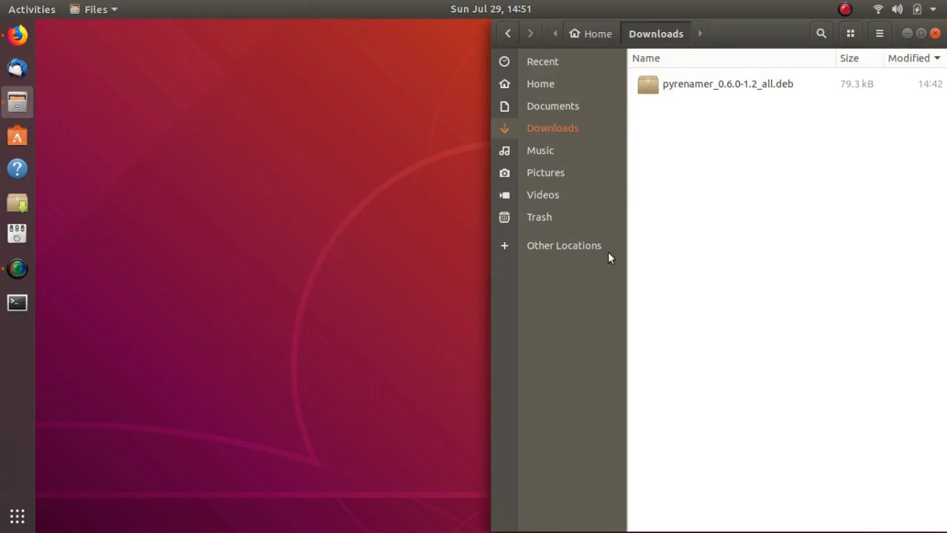
Open a terminal in the Downloads folder and run sudo dpkg -i pyrenamer*.* to install the package
right_click(656, 120)
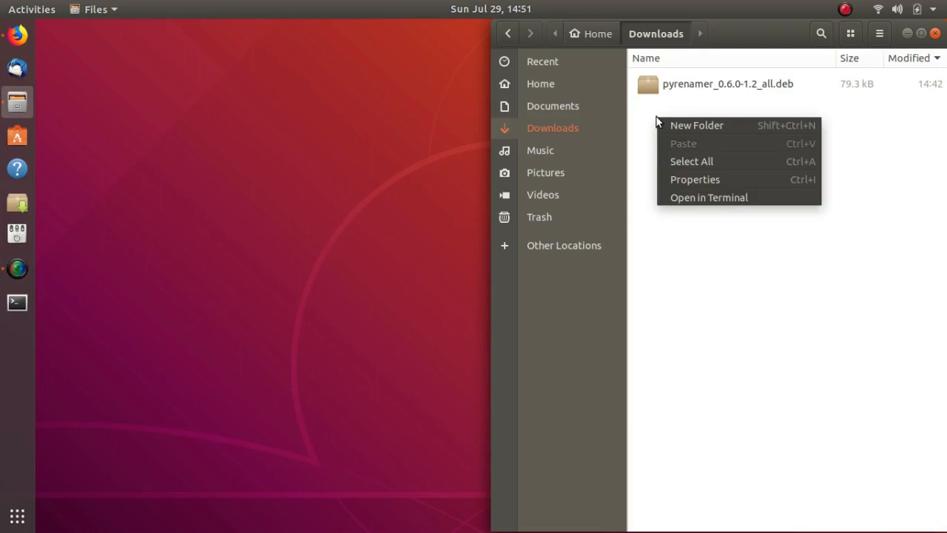
left_click(701, 198)
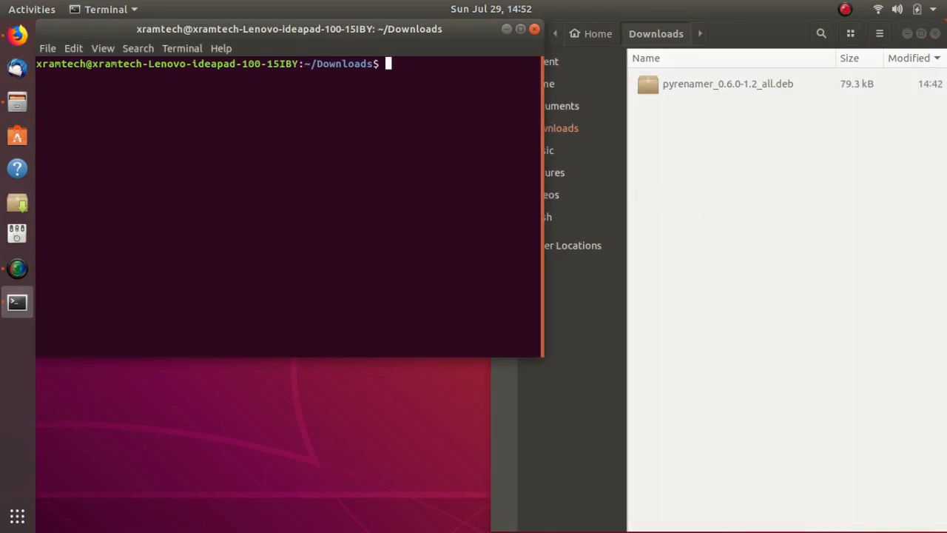
type("sudo dpkg")
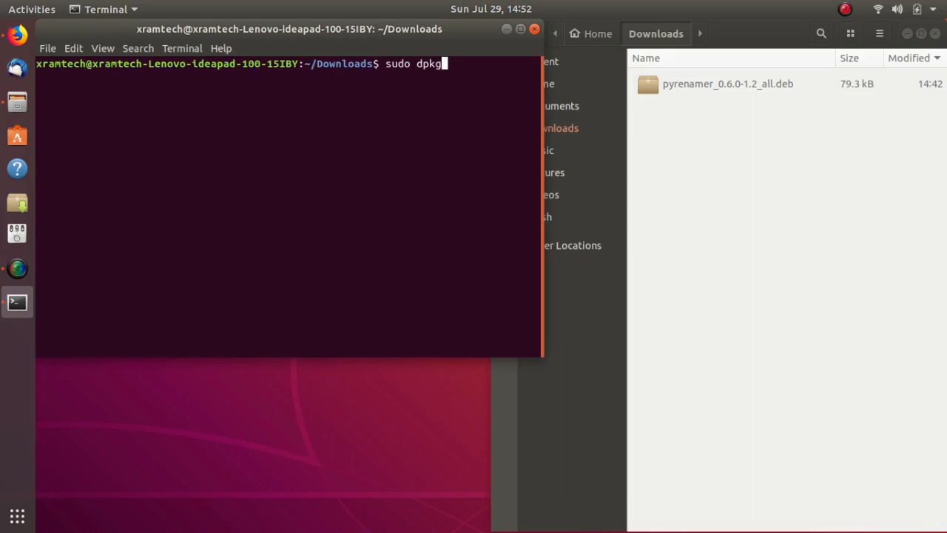
type(" -i pyrenamer")
type("*")
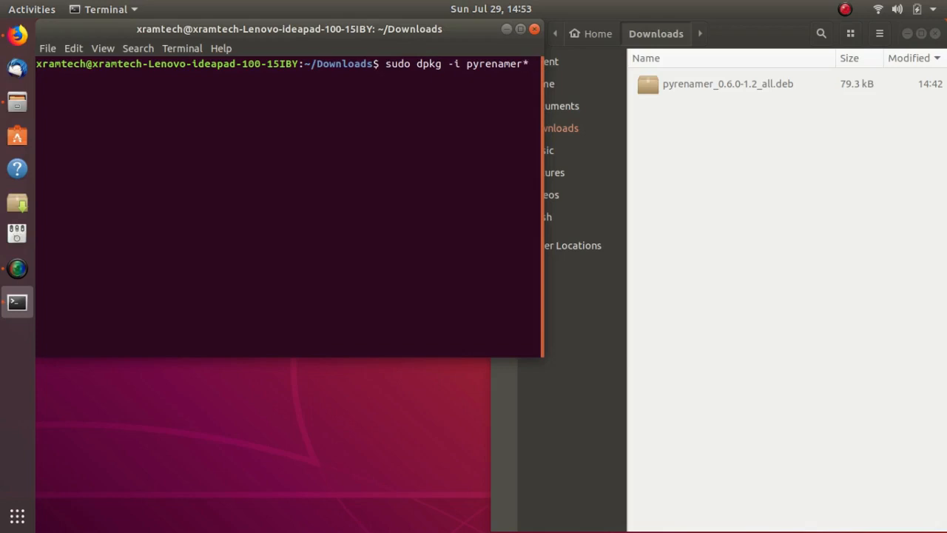
type(".*")
key("Return")
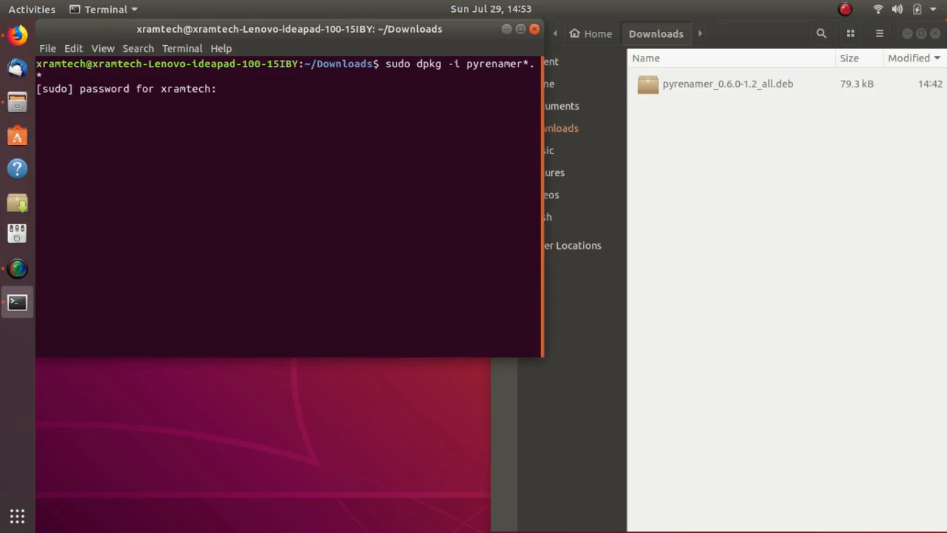
Submit the account password at the sudo prompt to install pyrenamer, and exit the terminal session
key("Return")
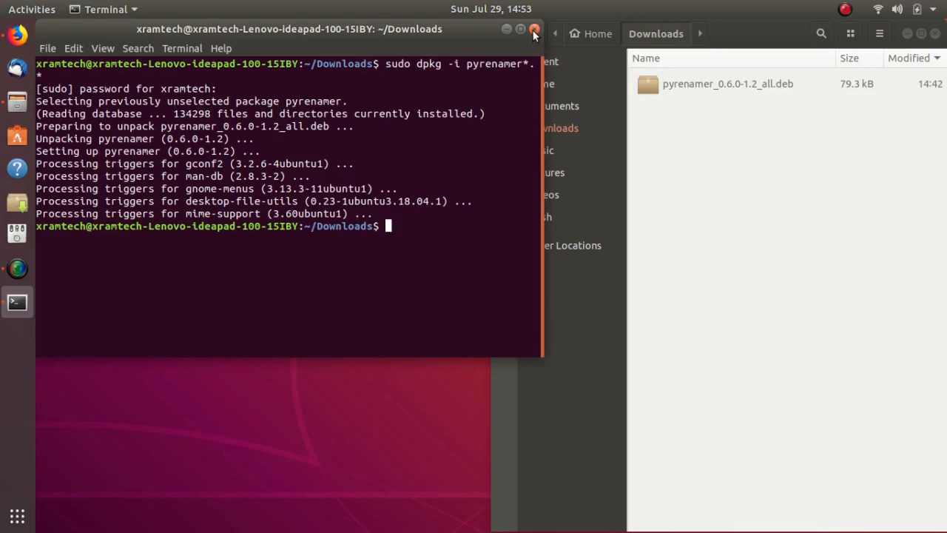
type("exit")
key("Return")
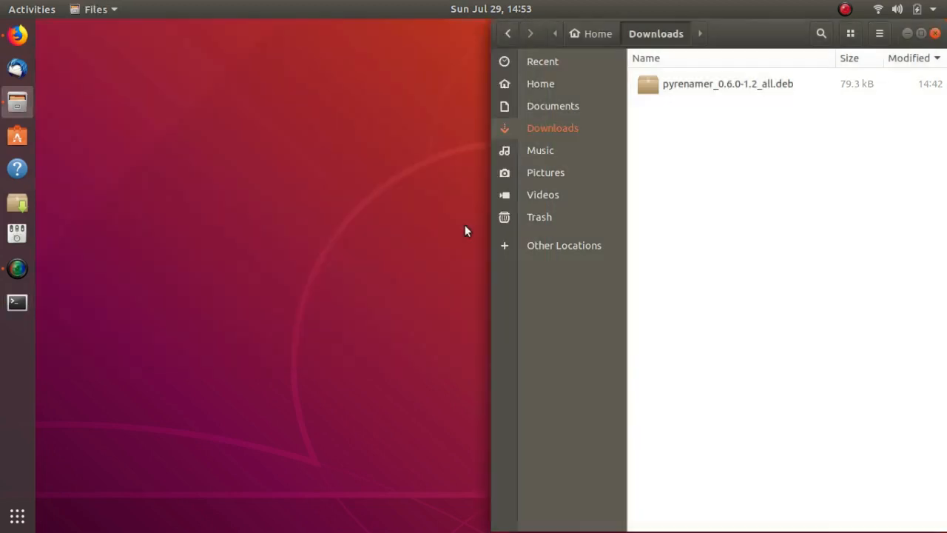
From an empty workspace, search for pyr, add pyRenamer to the favorites and launch it in a maximized window
key("super")
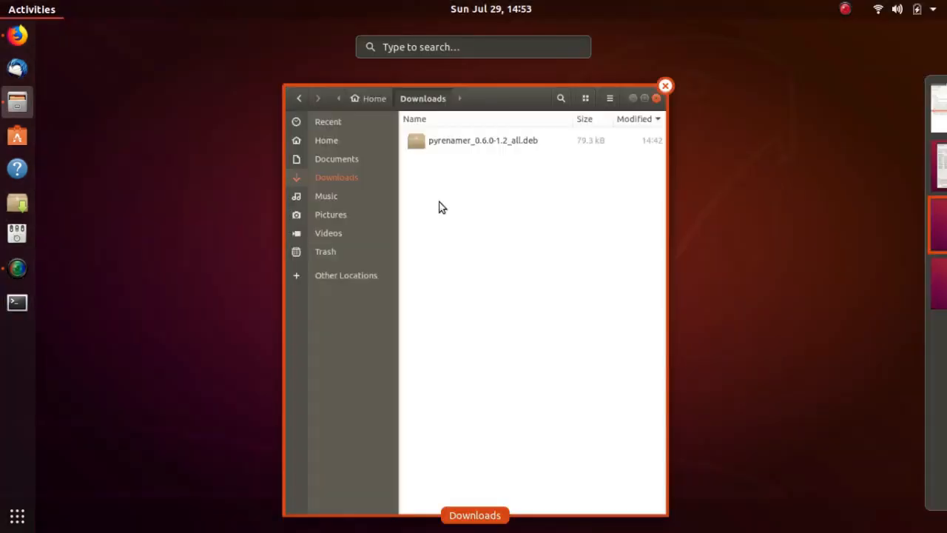
left_click(918, 295)
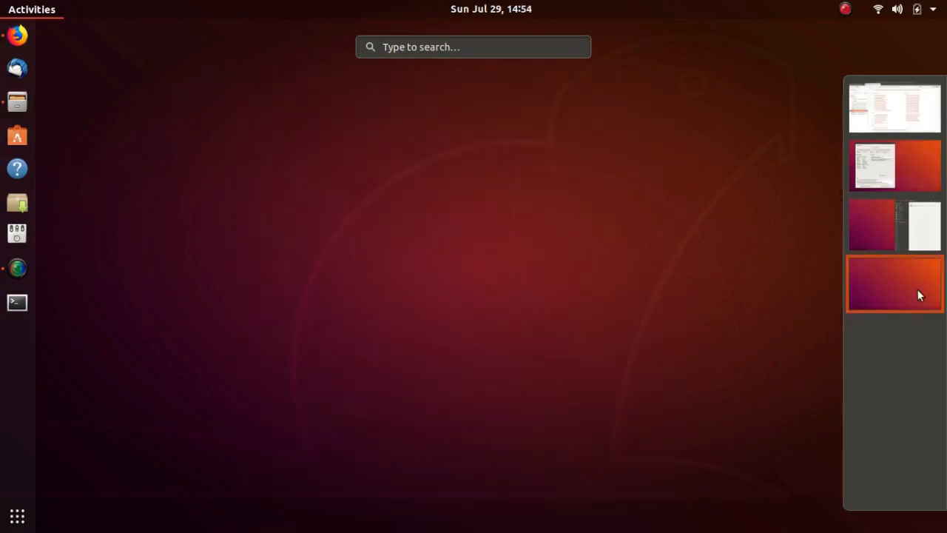
left_click(919, 296)
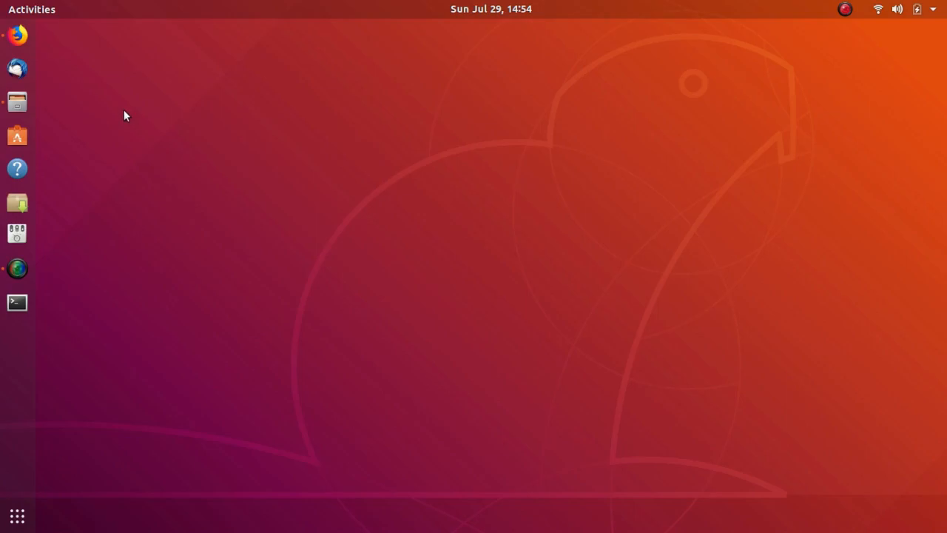
key("super")
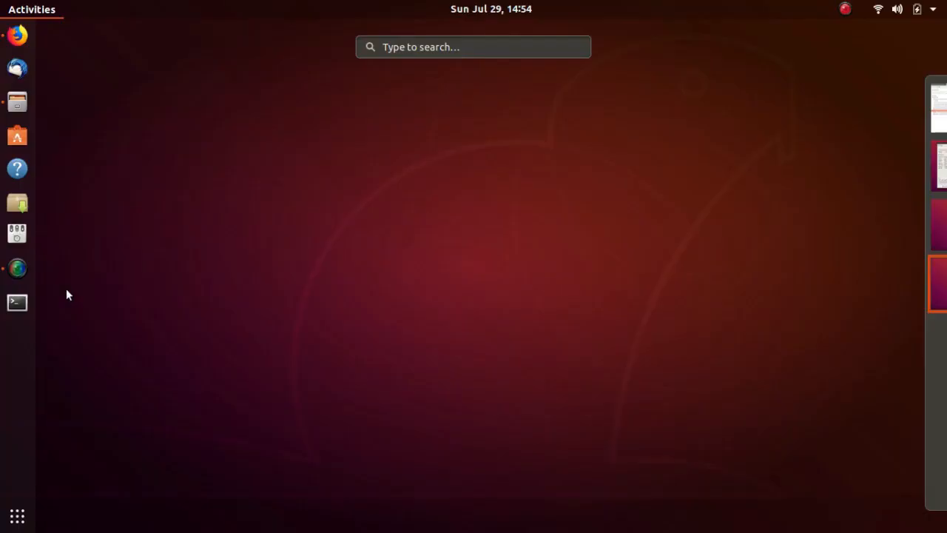
type("pyr")
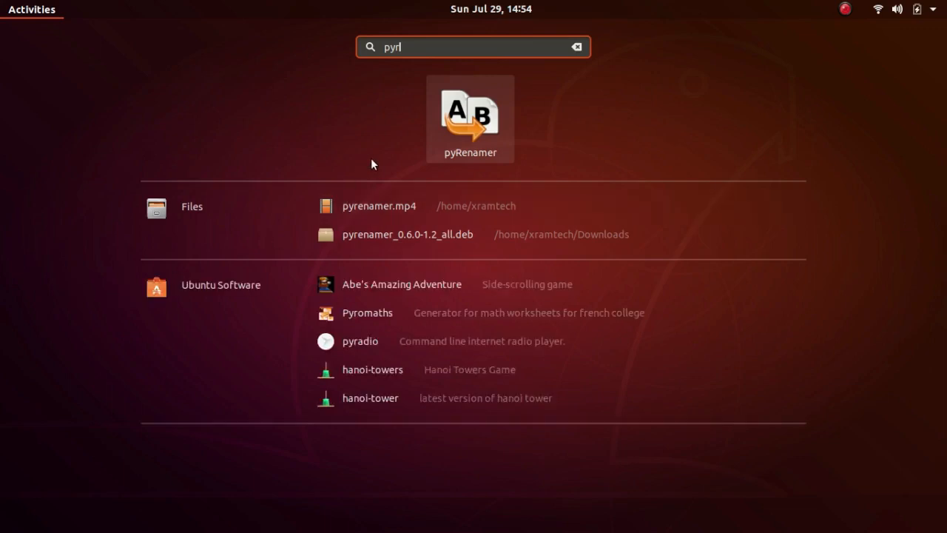
right_click(492, 111)
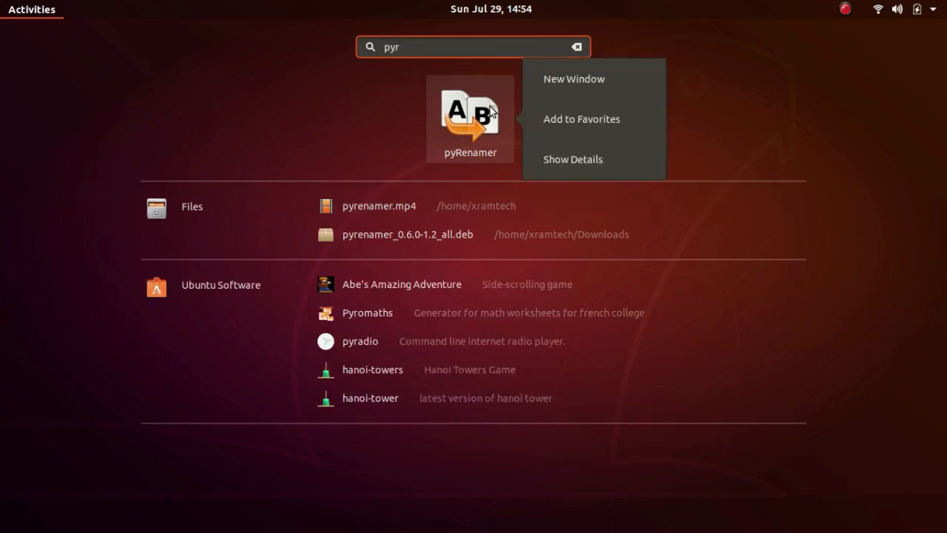
left_click(550, 124)
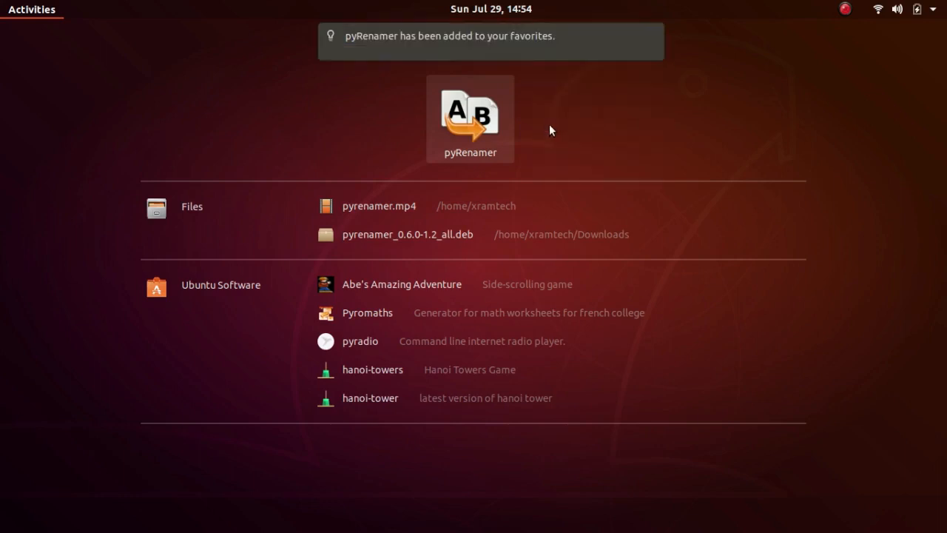
left_click(459, 122)
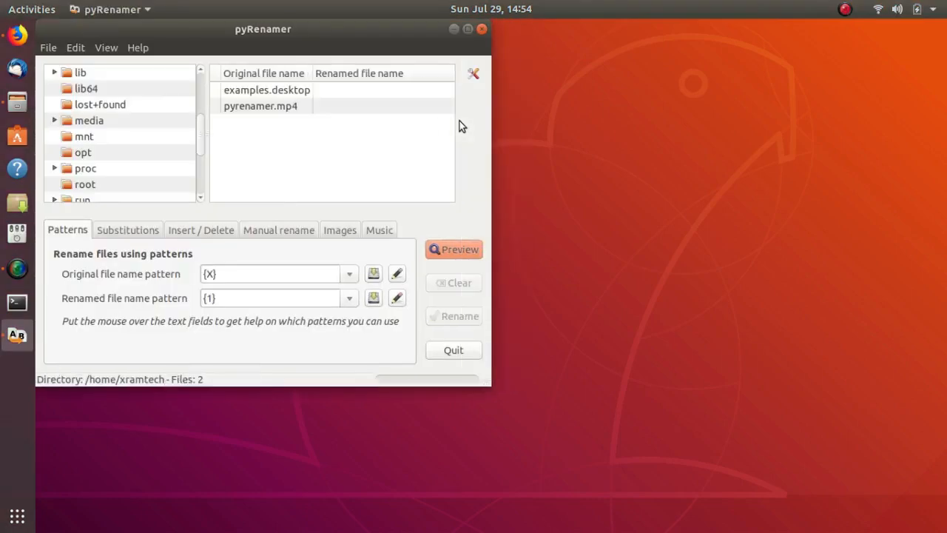
left_click(468, 28)
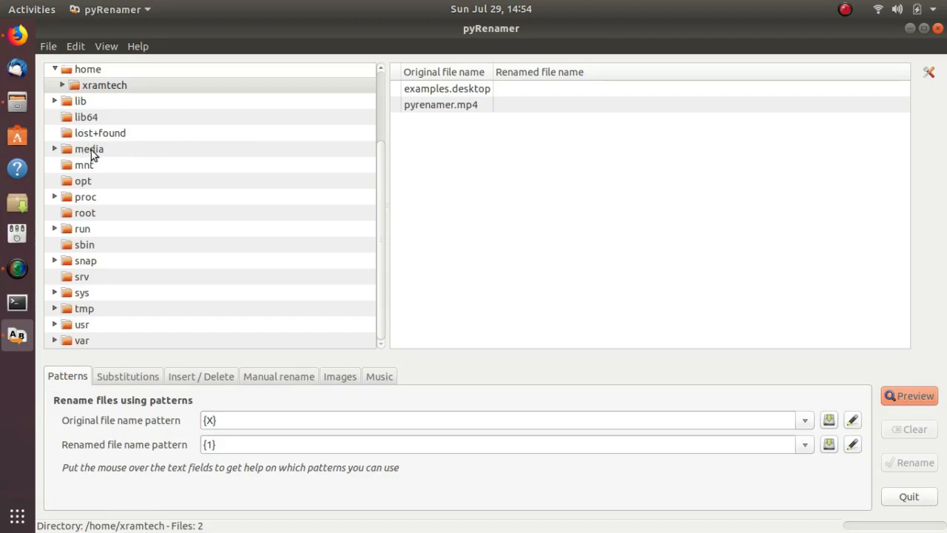
Set the default root directory in the pyRenamer preferences to the user's home folder
left_click(76, 45)
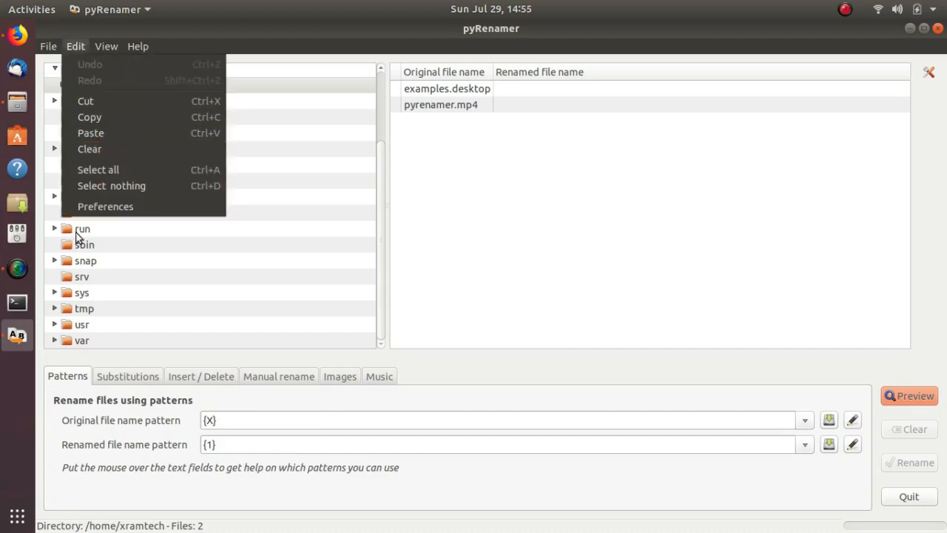
left_click(96, 206)
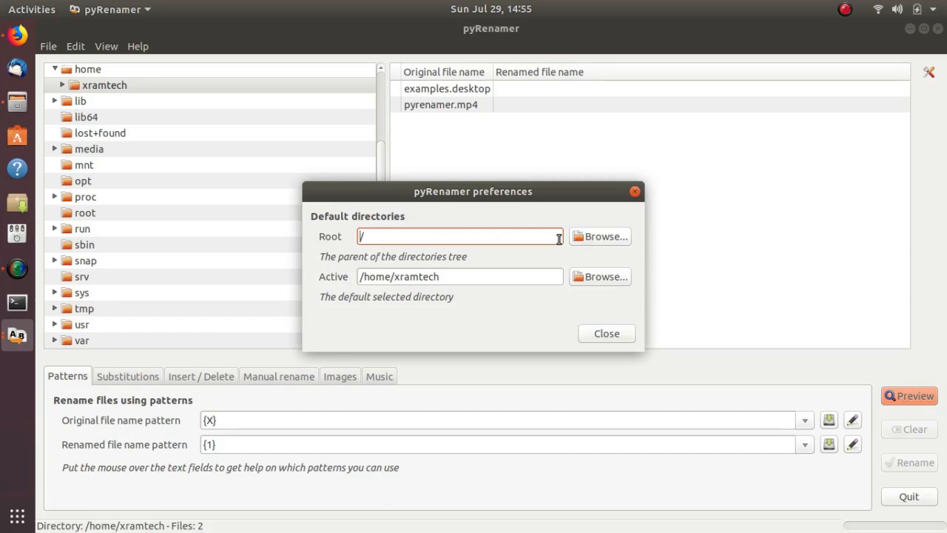
left_click(590, 238)
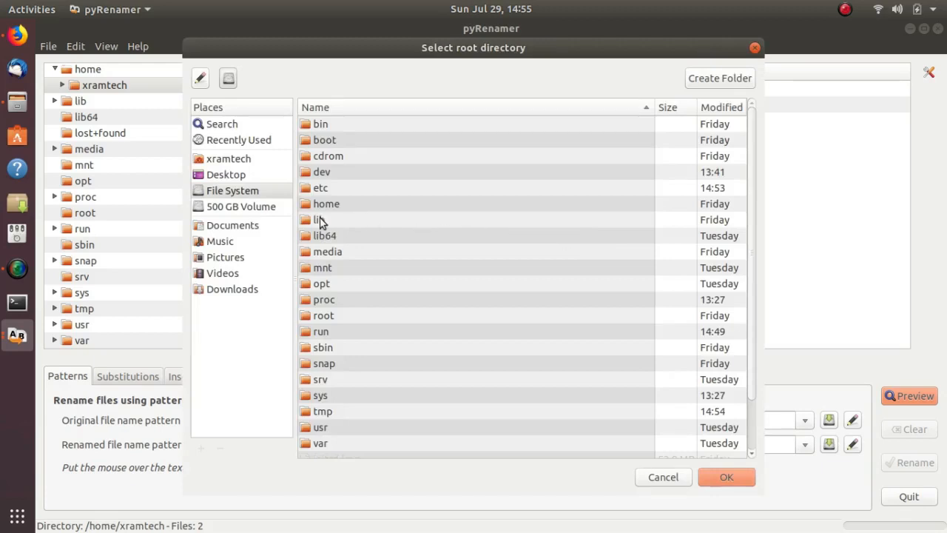
left_click(222, 160)
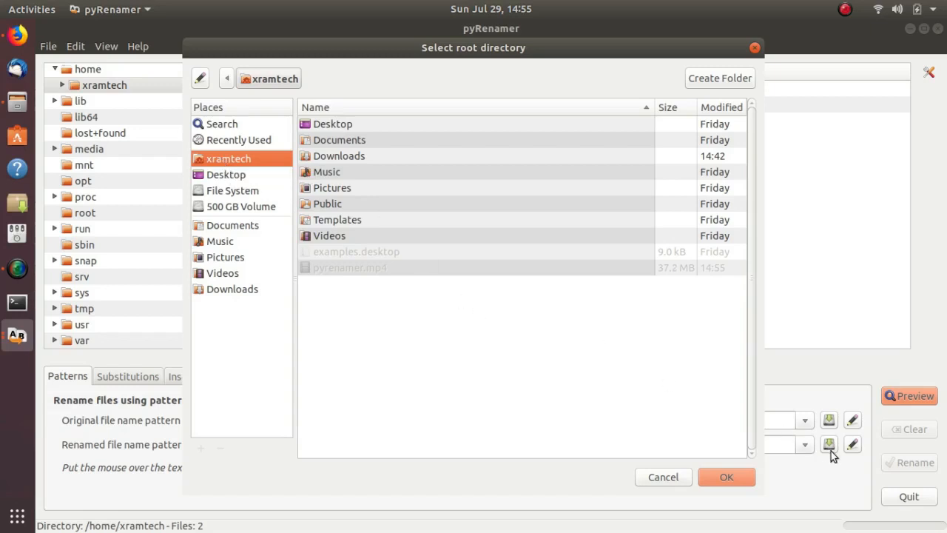
left_click(728, 476)
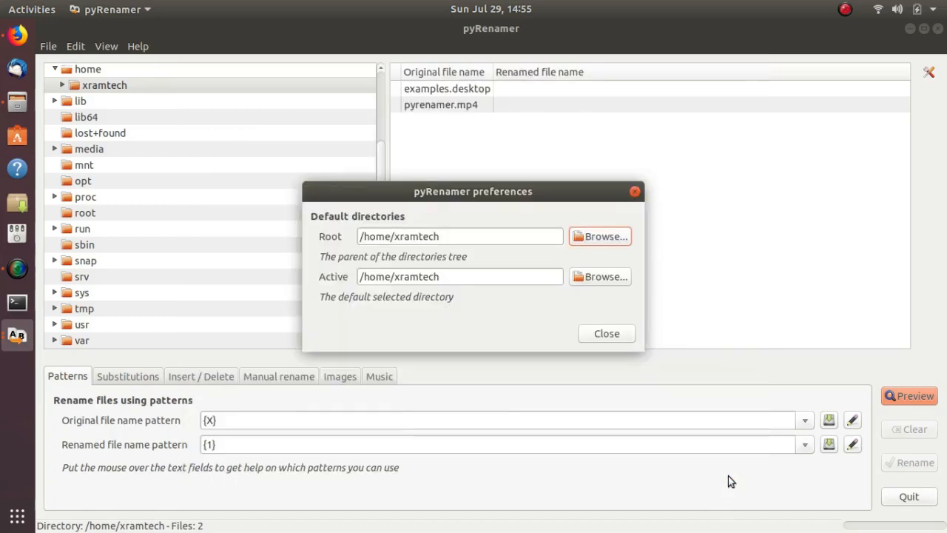
Set the default active directory in the preferences to the Pictures folder and close the preferences
left_click(588, 279)
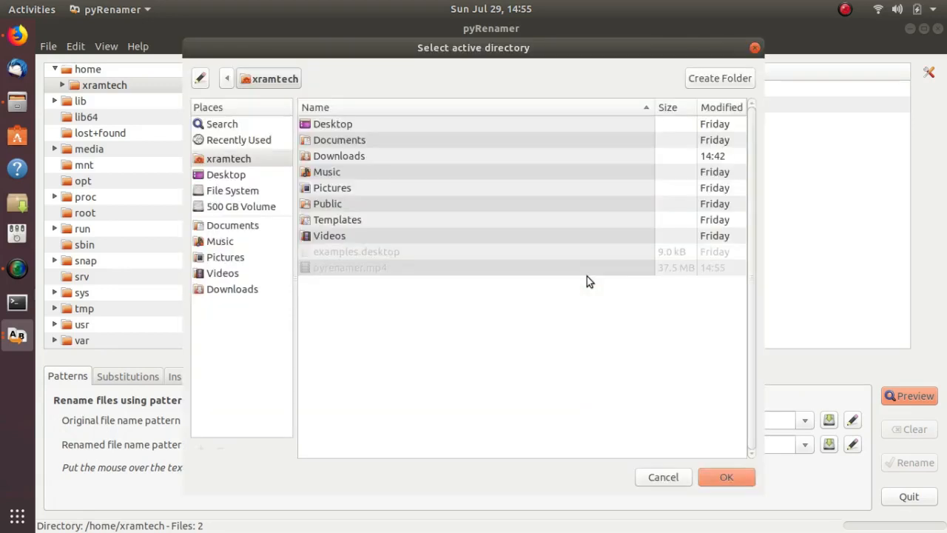
left_click(334, 190)
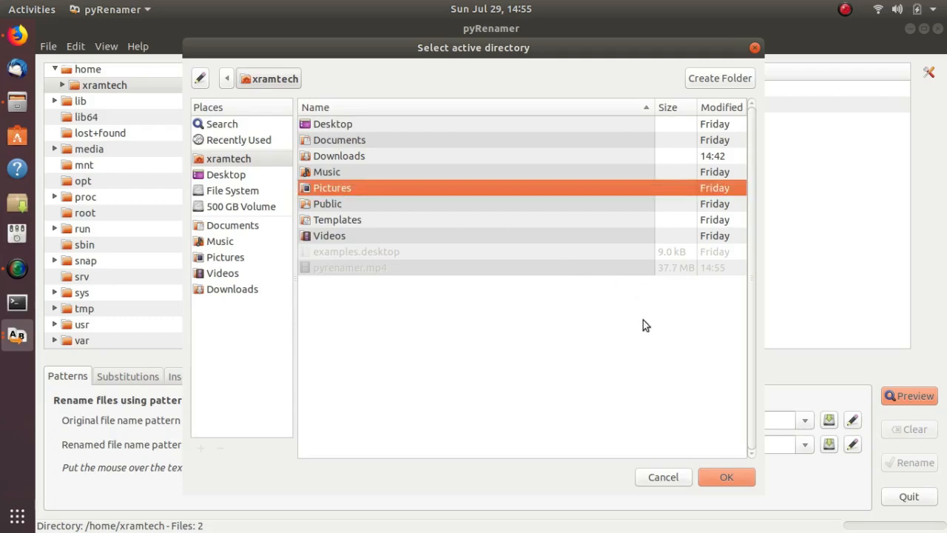
left_click(726, 477)
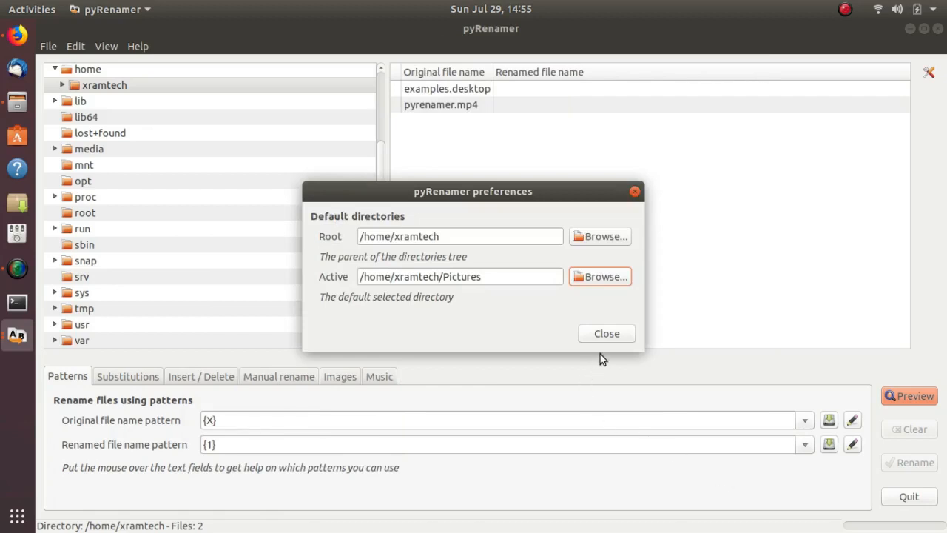
left_click(596, 335)
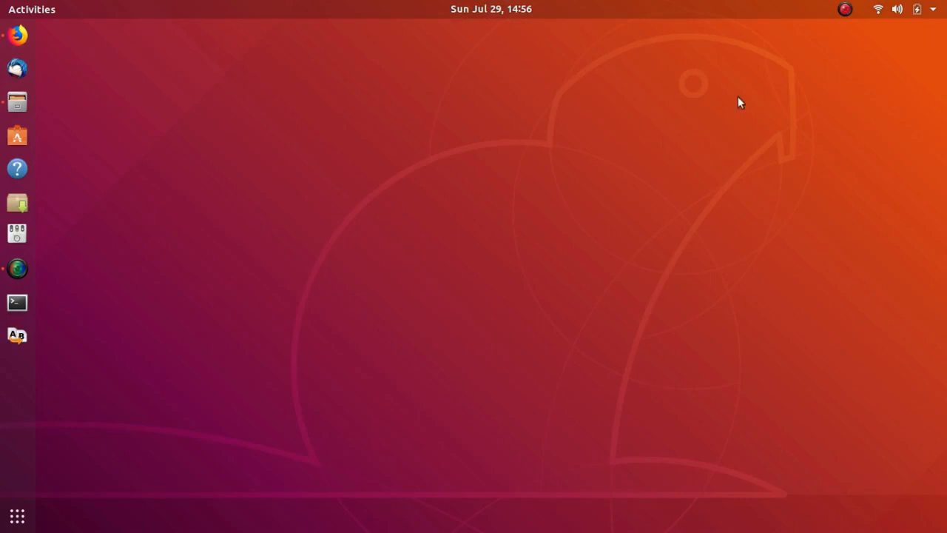
Launch pyRenamer again and select all the files in Pictures for renaming by image metadata
left_click(13, 337)
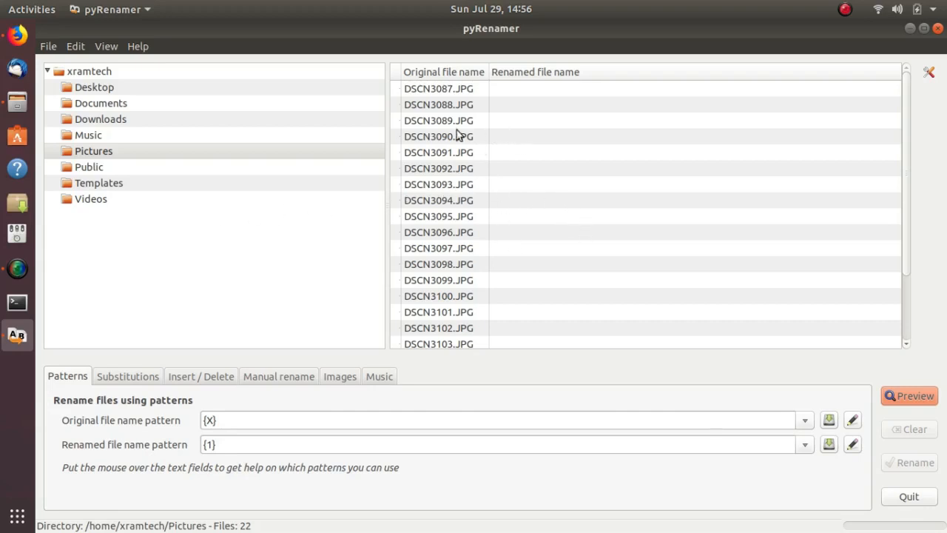
left_click(75, 45)
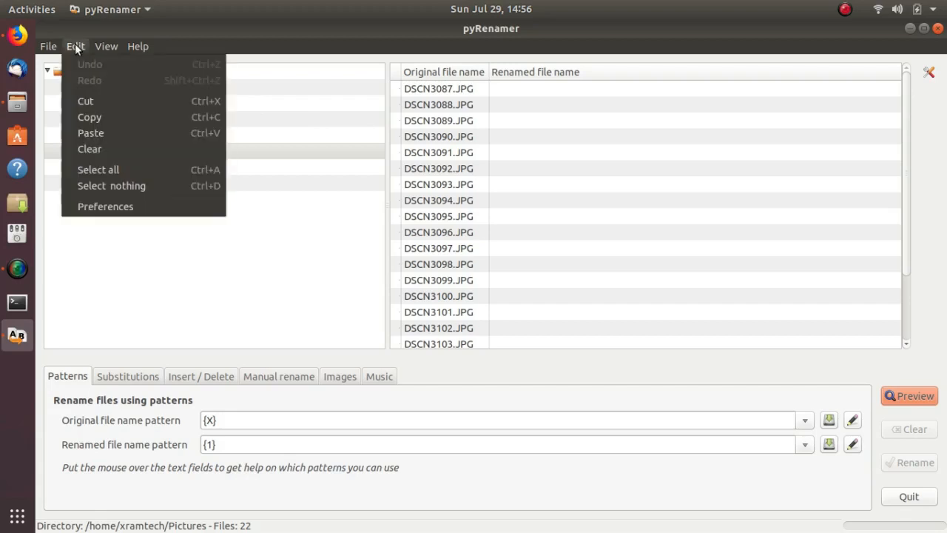
left_click(82, 171)
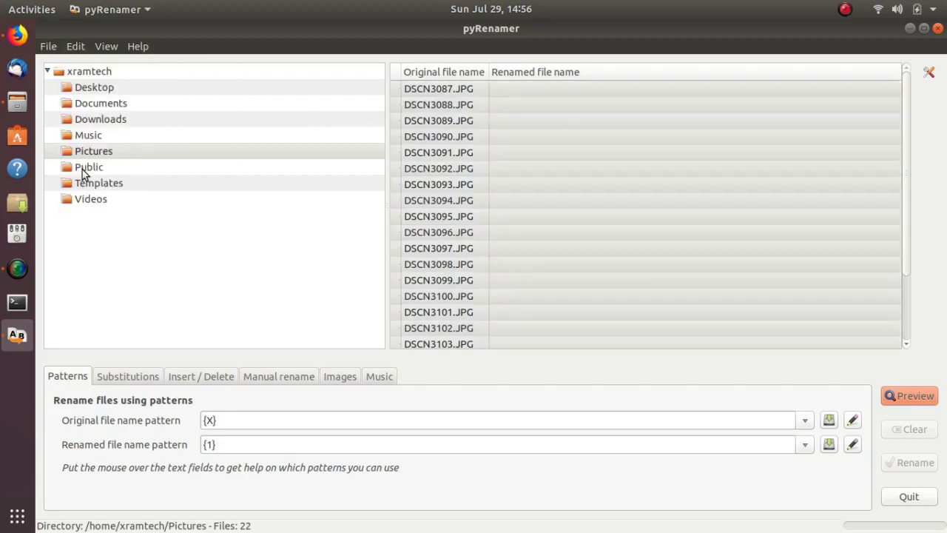
left_click(336, 377)
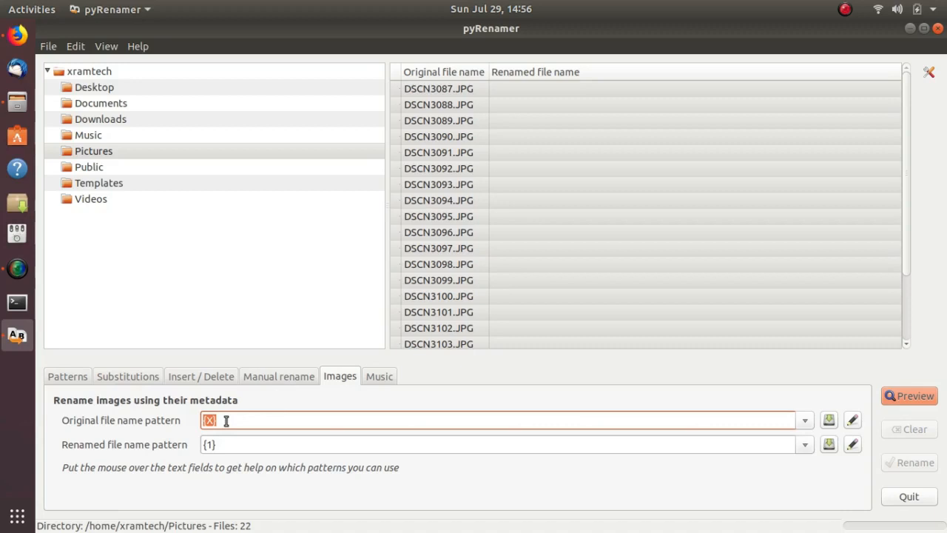
Add the pattern {imageyear}{imagemonth}{imageday}{imagehour}{imageminute}{imagesecond} to the renamed file name patterns for images
mouse_move(226, 421)
left_click(805, 447)
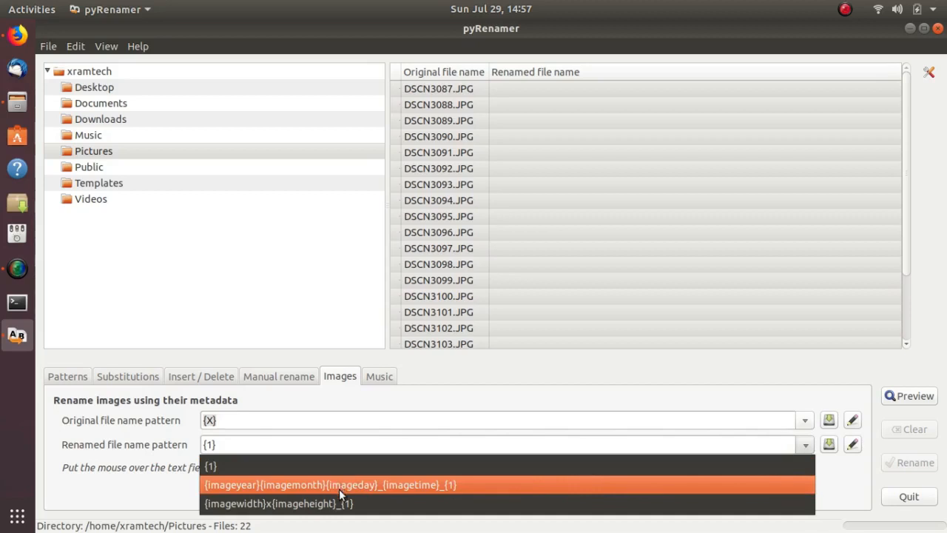
left_click(853, 447)
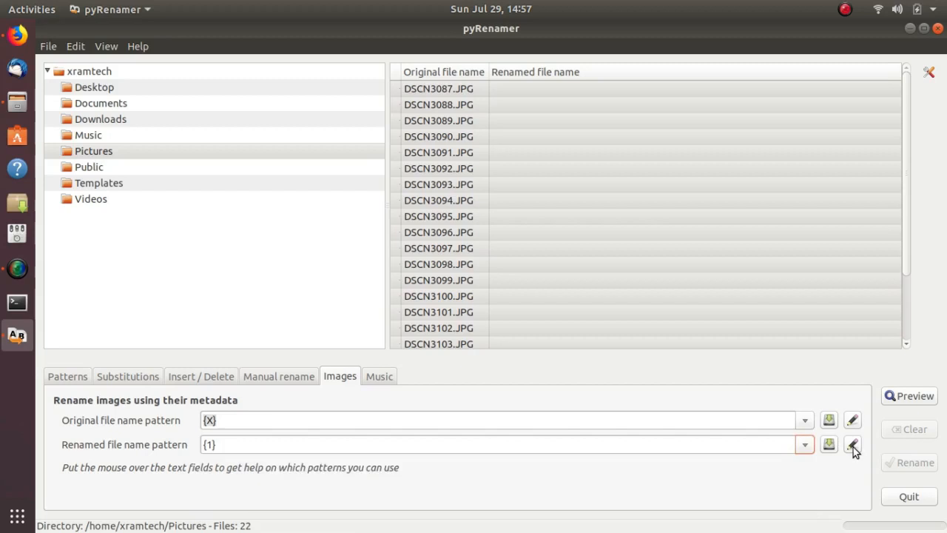
left_click(853, 447)
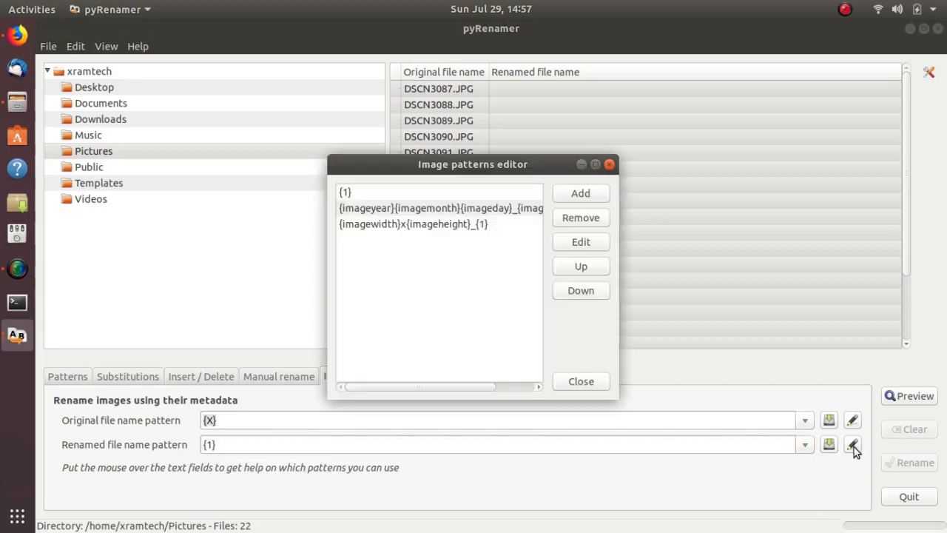
left_click(583, 197)
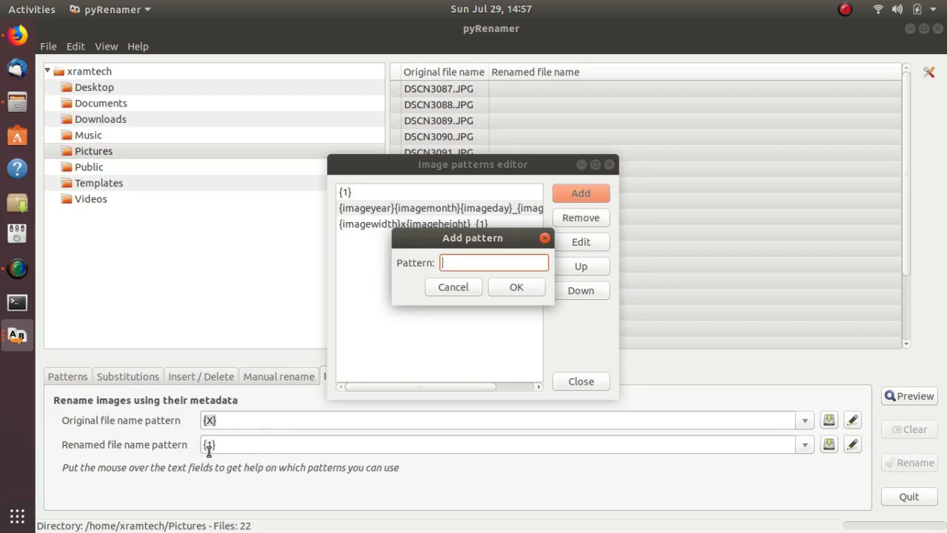
mouse_move(209, 451)
type("{imageyear}")
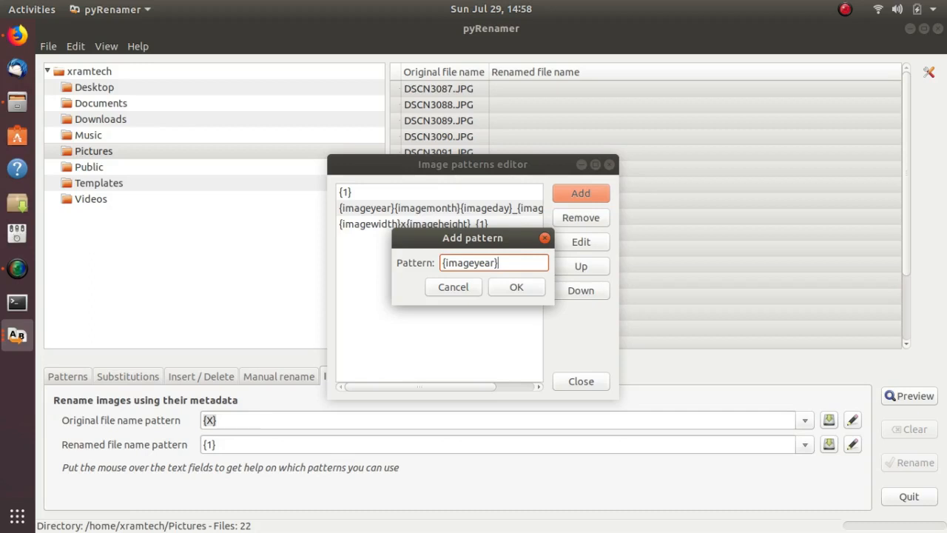
type("{imagemonth")
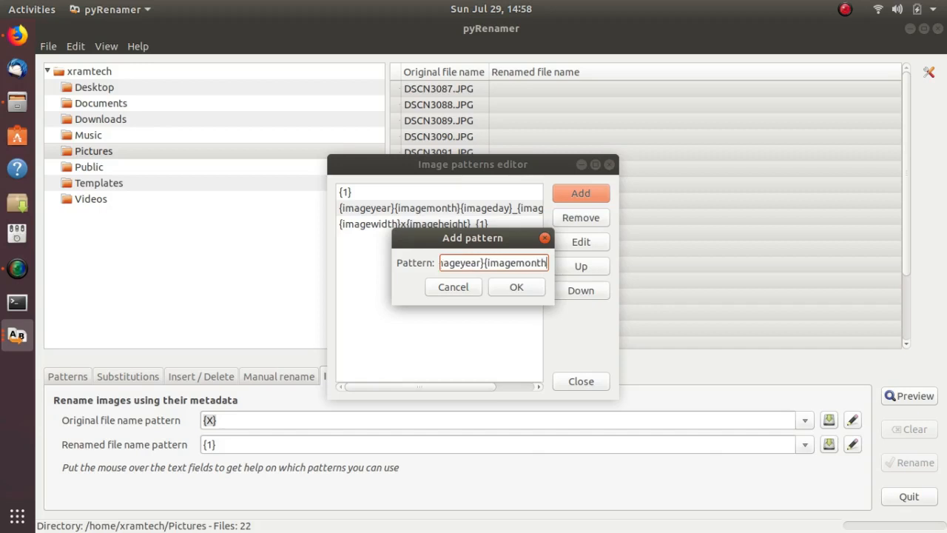
type("}")
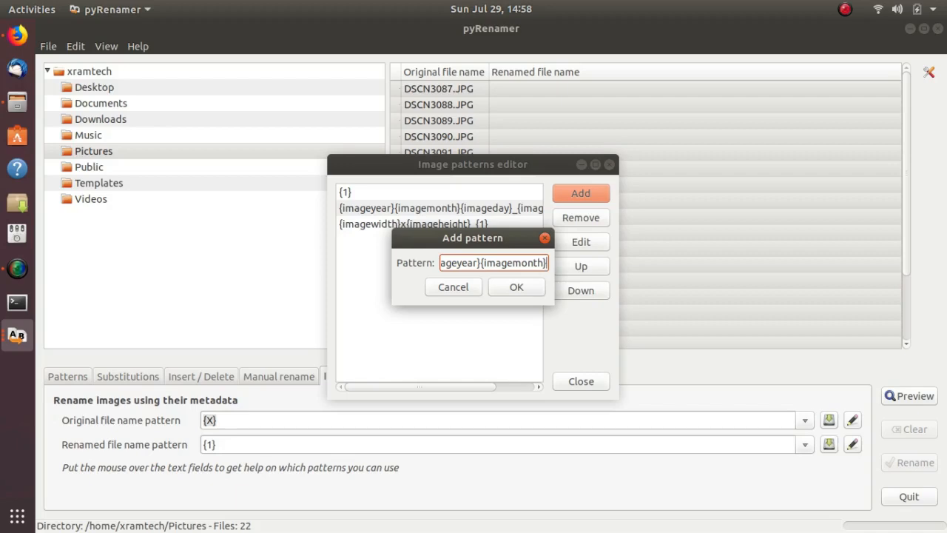
type("{")
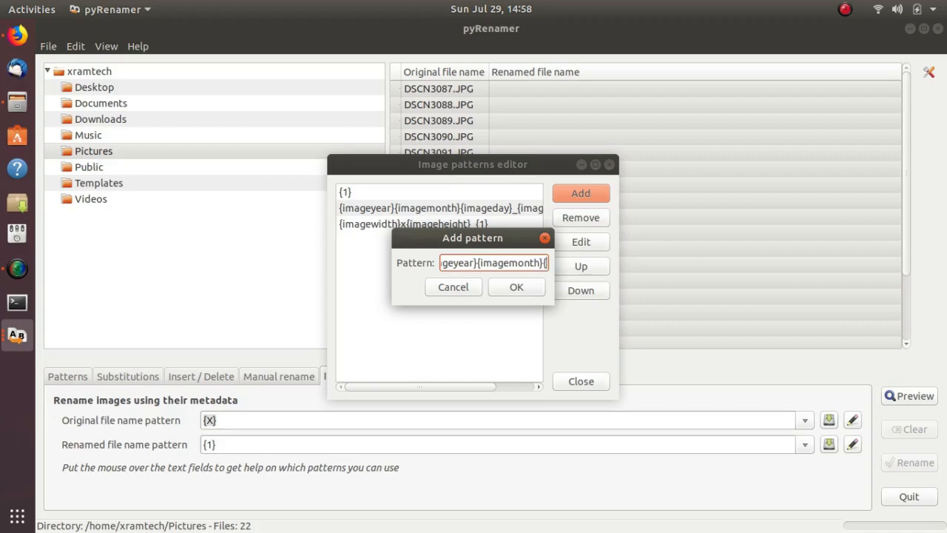
type("im")
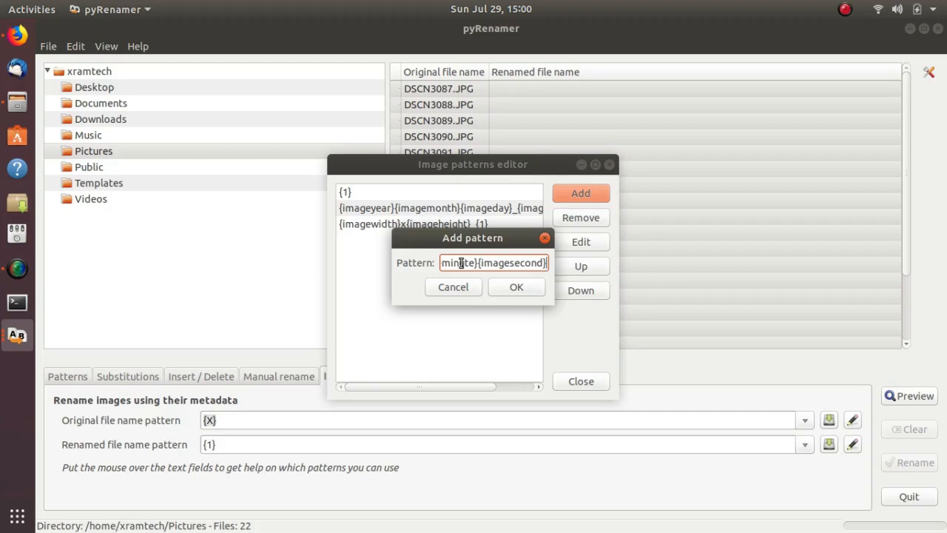
left_click(509, 291)
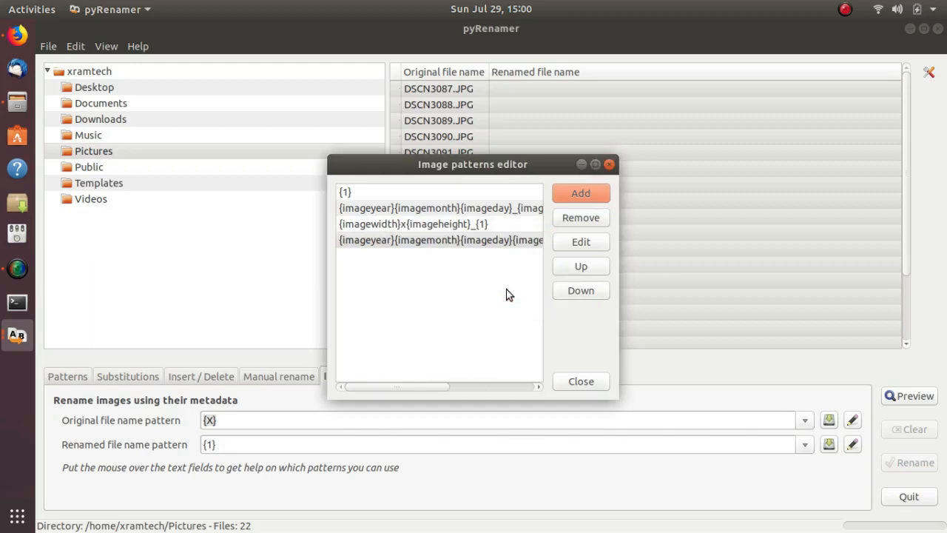
left_click(577, 380)
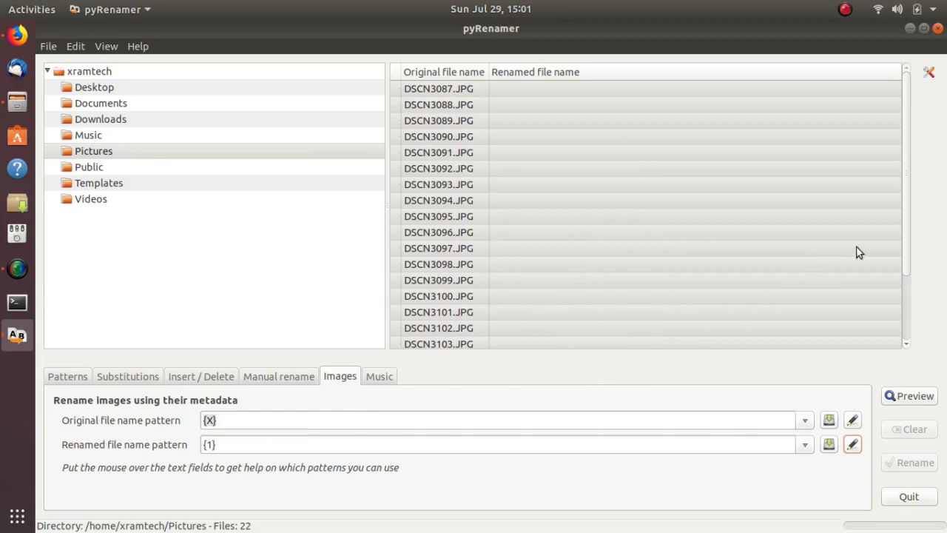
Enable the Keep extensions option and select all the files in the Pictures folder
left_click(928, 74)
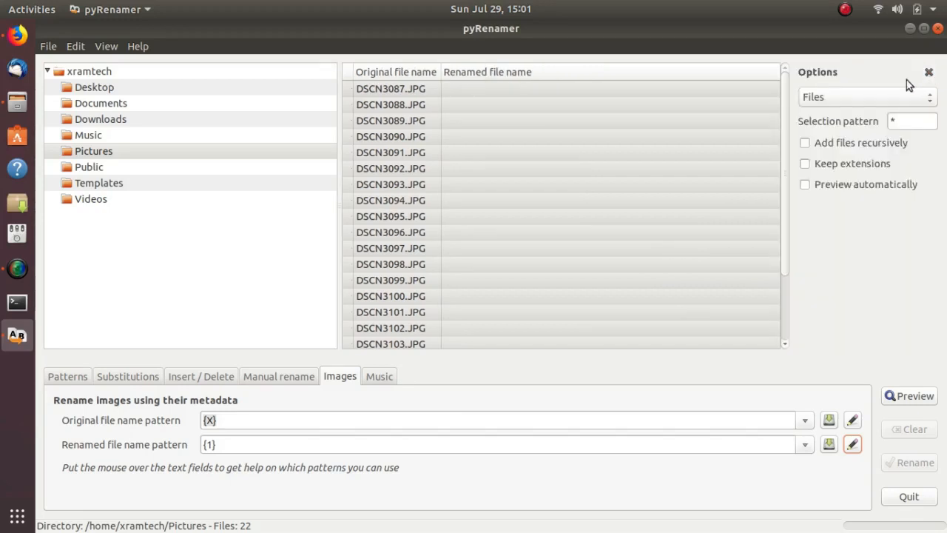
left_click(805, 164)
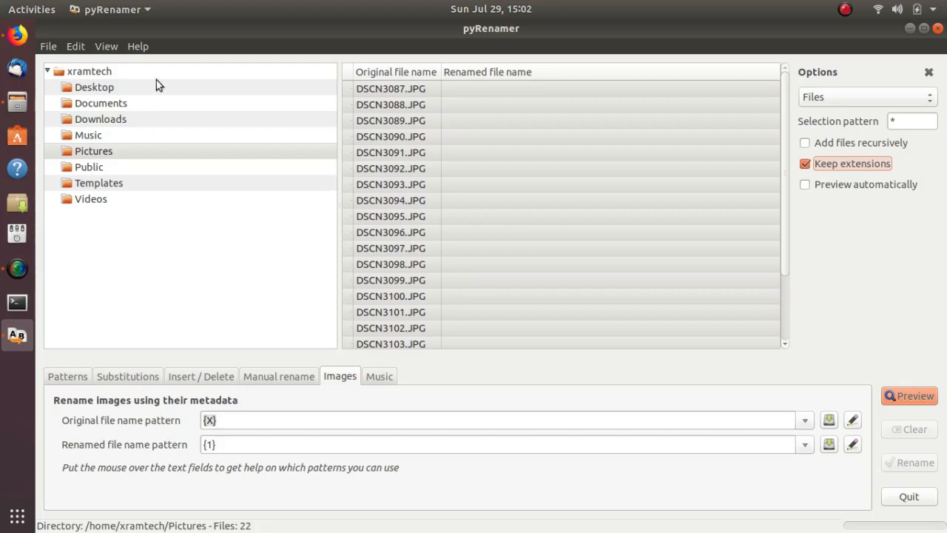
left_click(74, 46)
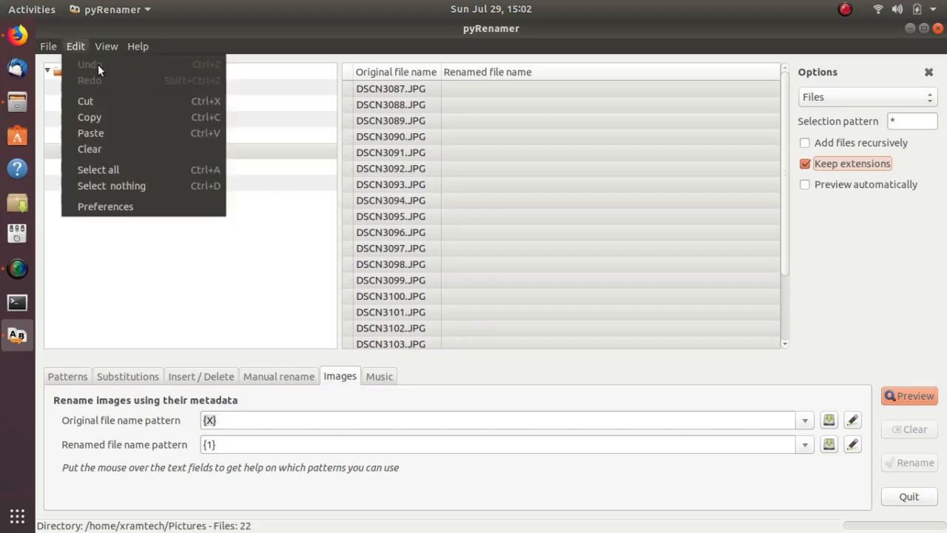
left_click(97, 175)
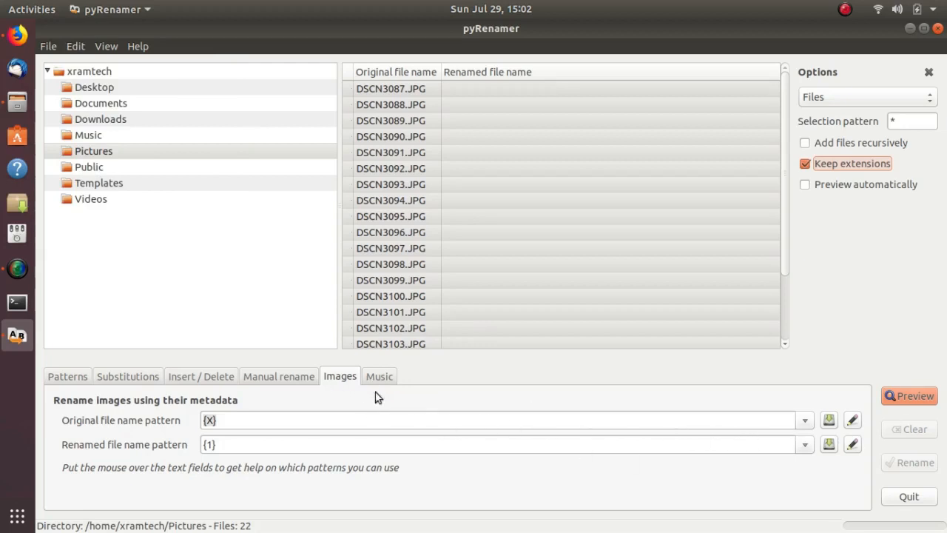
Rename the selected images with the pattern {imageyear}{imagemonth}{imageday}{imagehour}{imageminute}{imagesecond} after previewing the new names
left_click(805, 446)
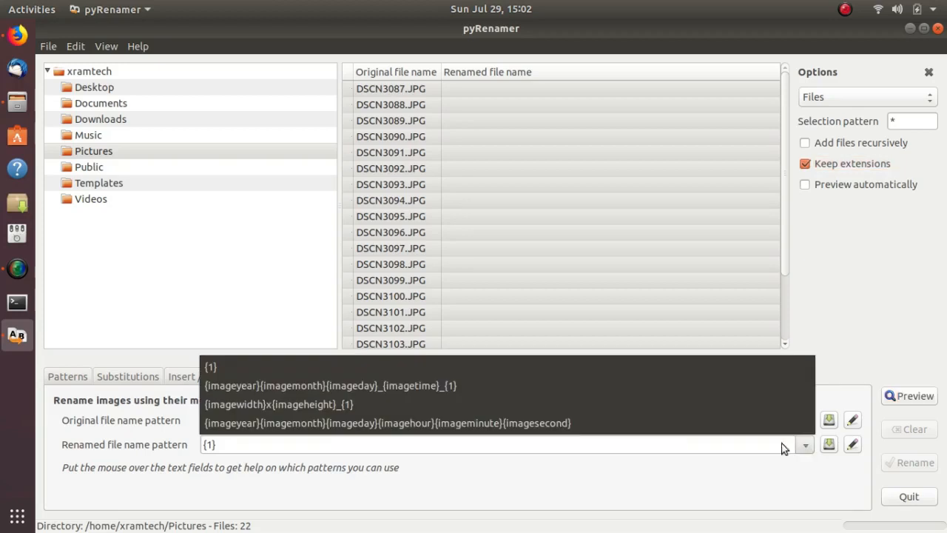
left_click(505, 423)
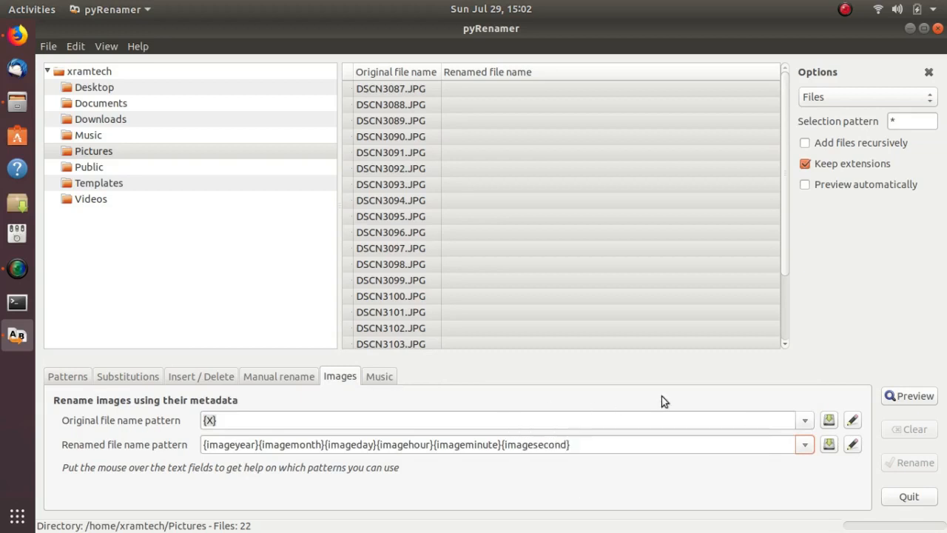
left_click(908, 397)
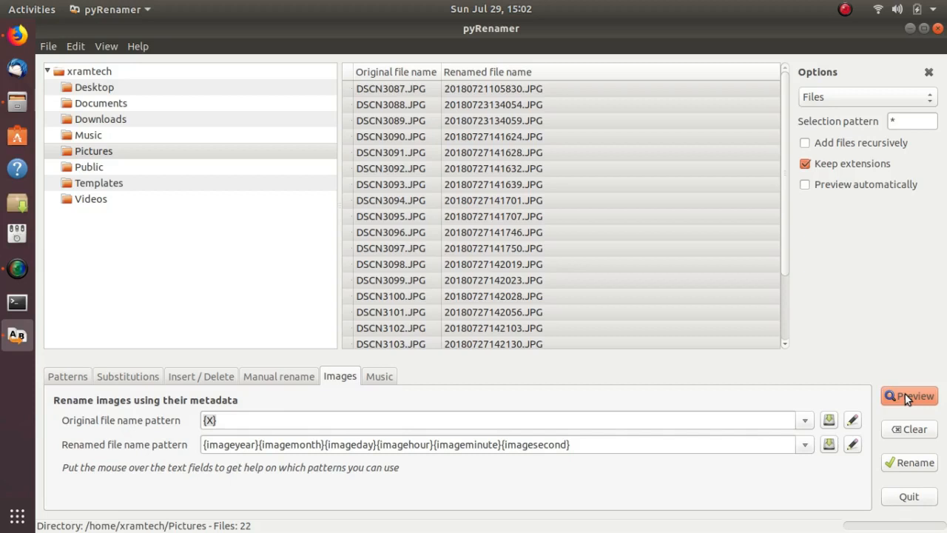
left_click(904, 465)
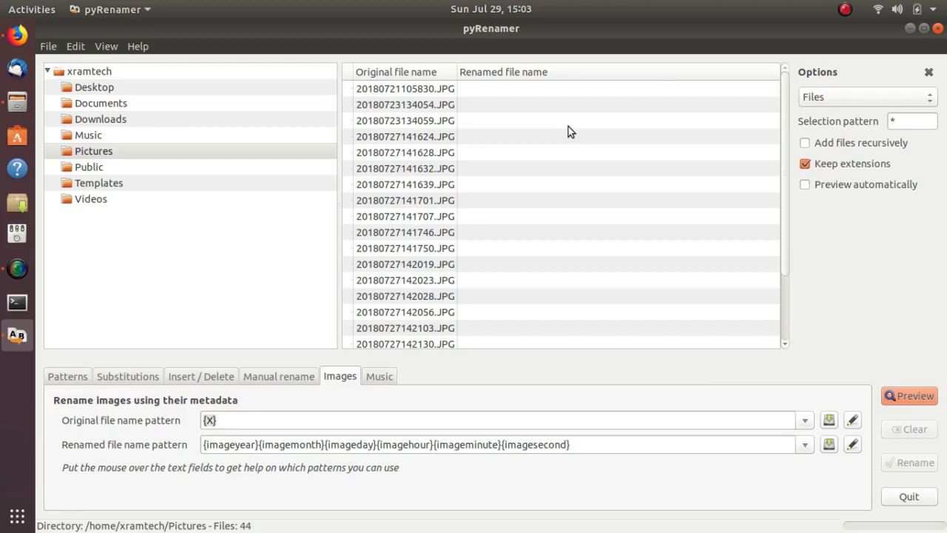
Preview inserting a person's first name followed by "and his dog" at position 1 of the filename 20180721105830.JPG, and clear the preview
left_click(416, 90)
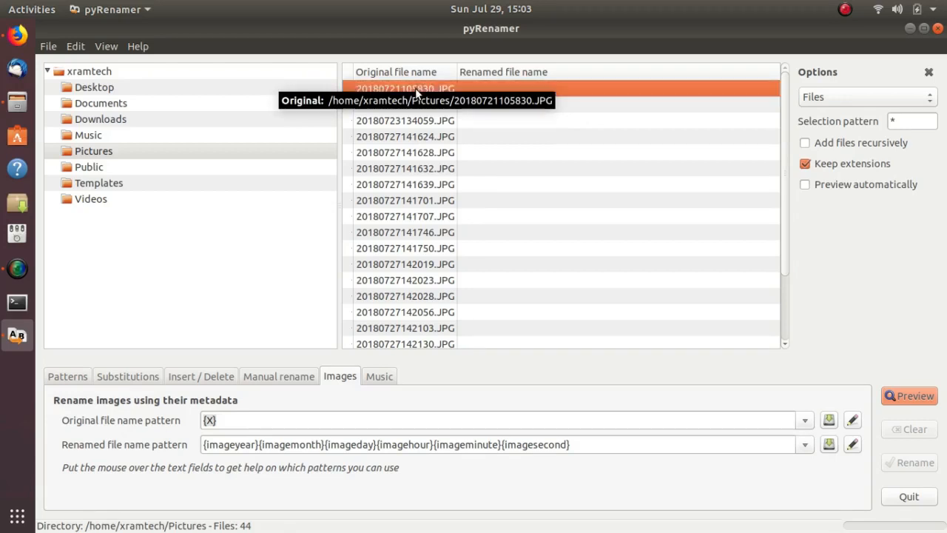
left_click(194, 377)
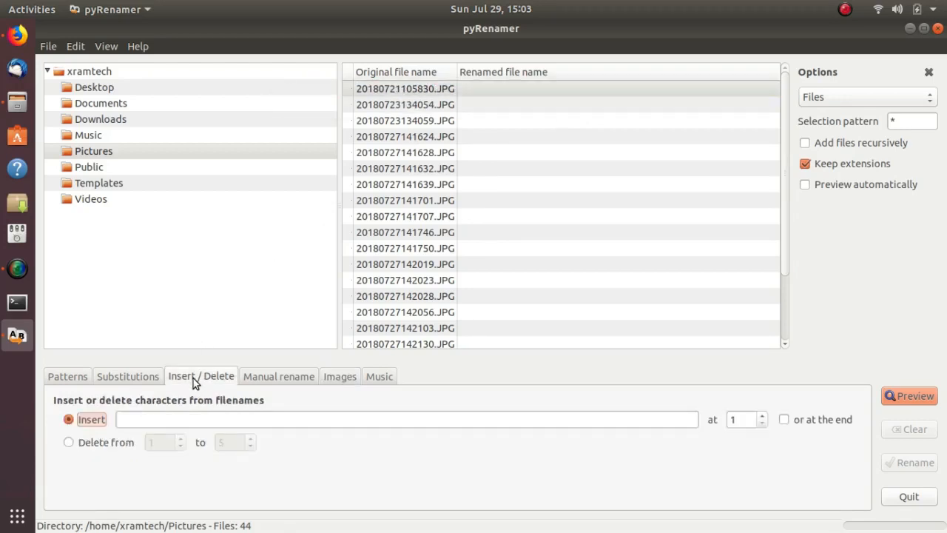
left_click(68, 419)
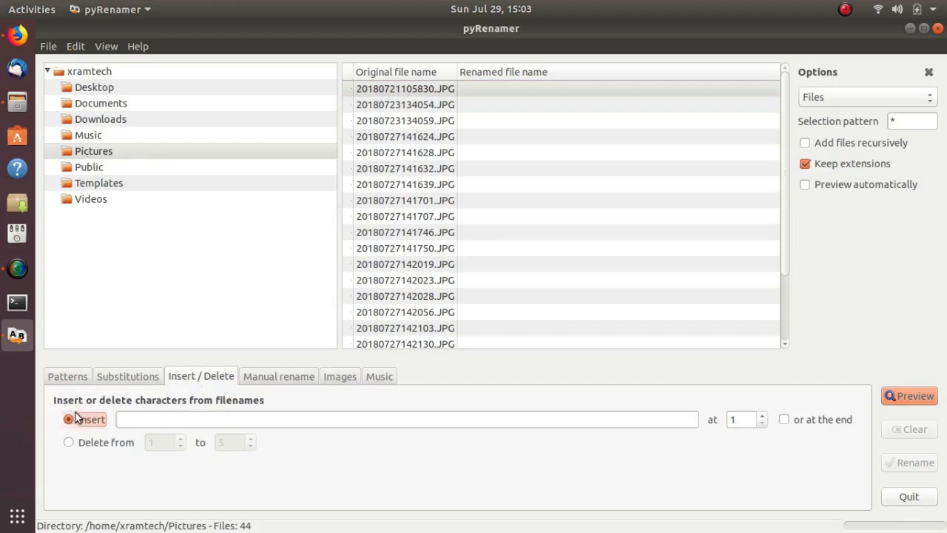
left_click(148, 418)
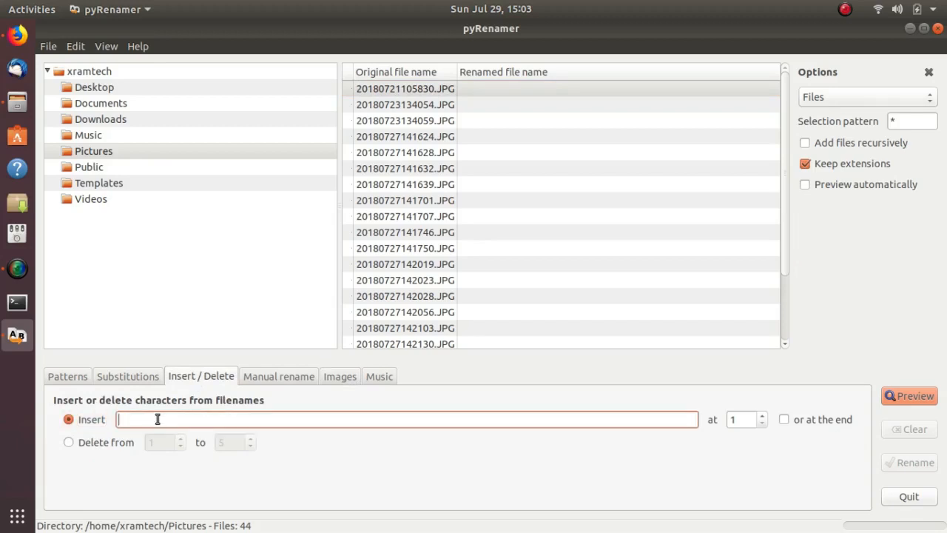
type("george and his dog")
left_click(915, 395)
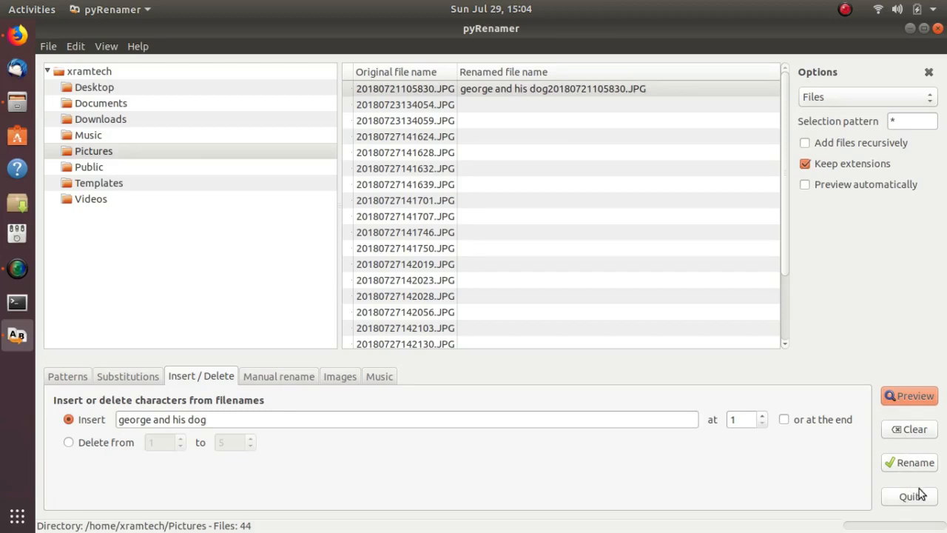
left_click(912, 433)
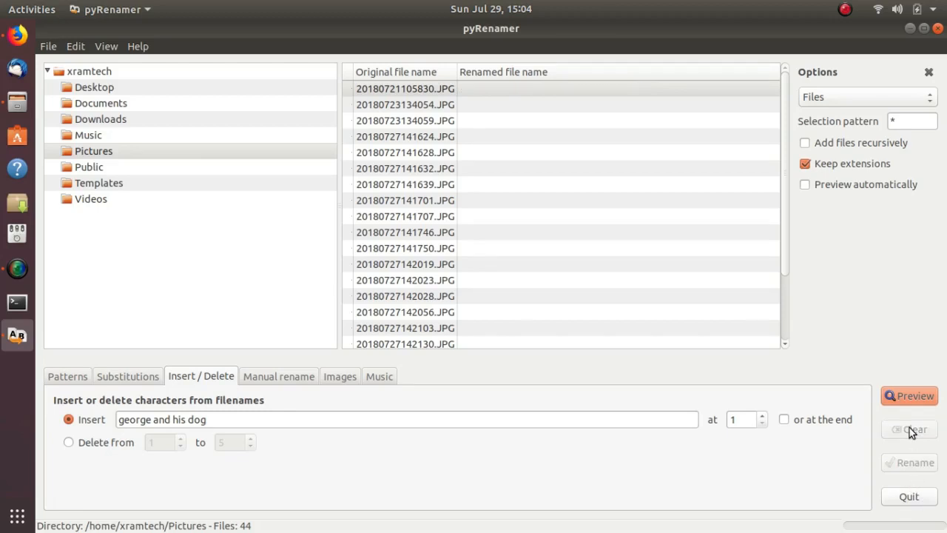
Close pyRenamer, check the renamed images in the Pictures folder in Files, and close the file window
left_click(938, 30)
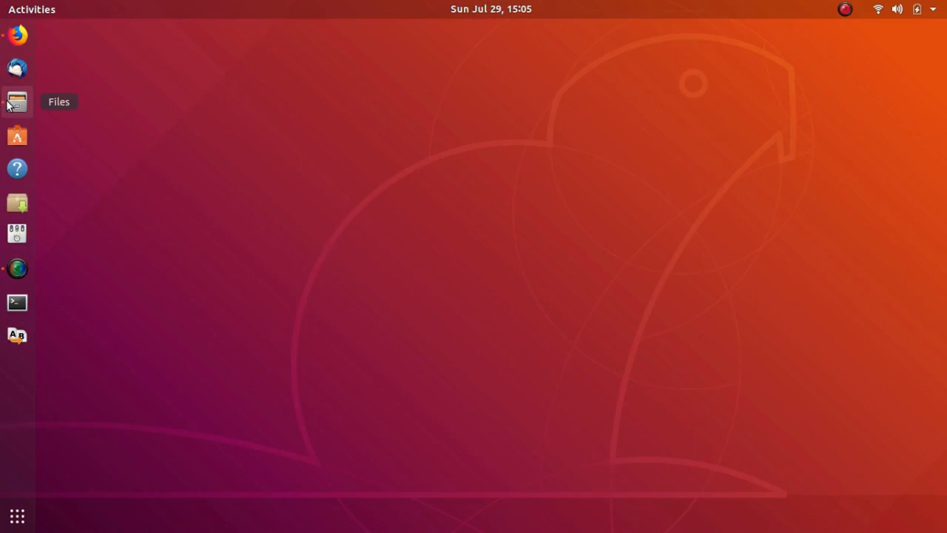
left_click(17, 102)
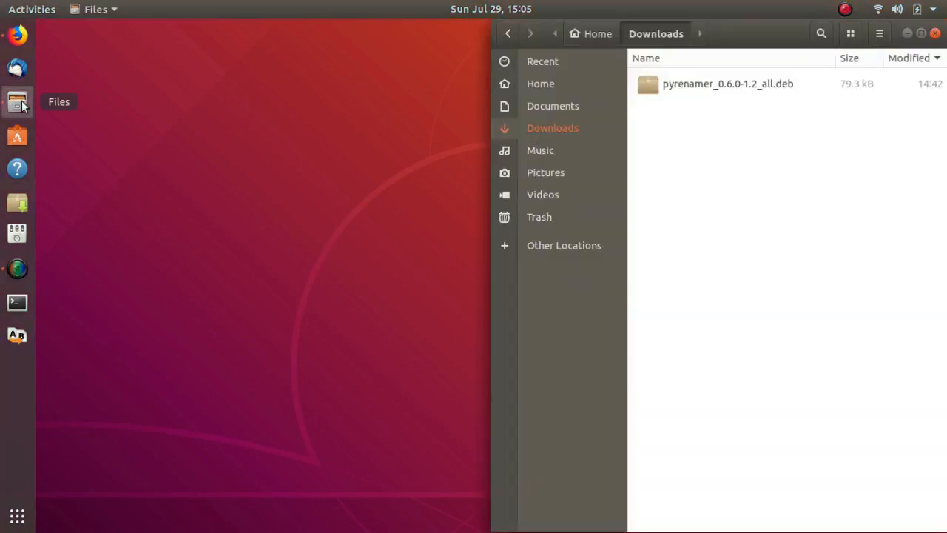
left_click(541, 172)
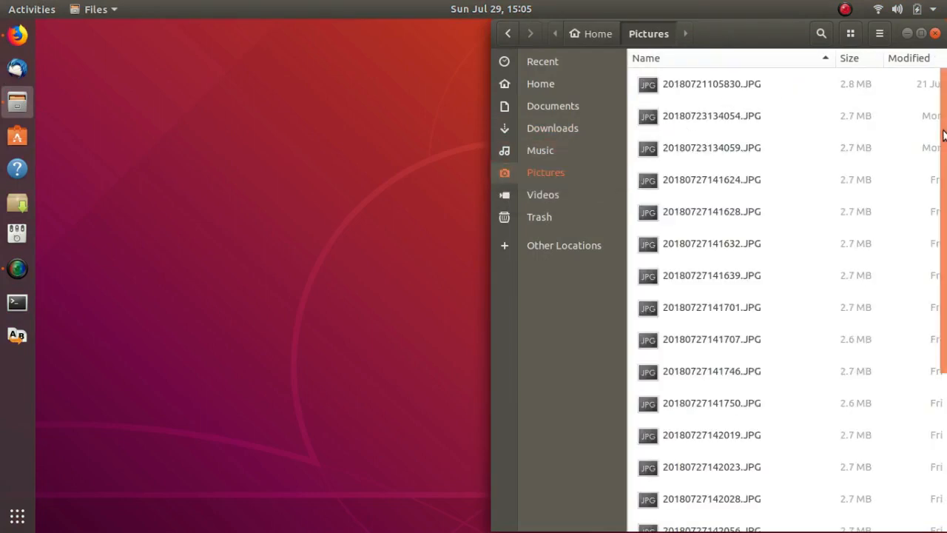
left_click_drag(944, 133, 943, 69)
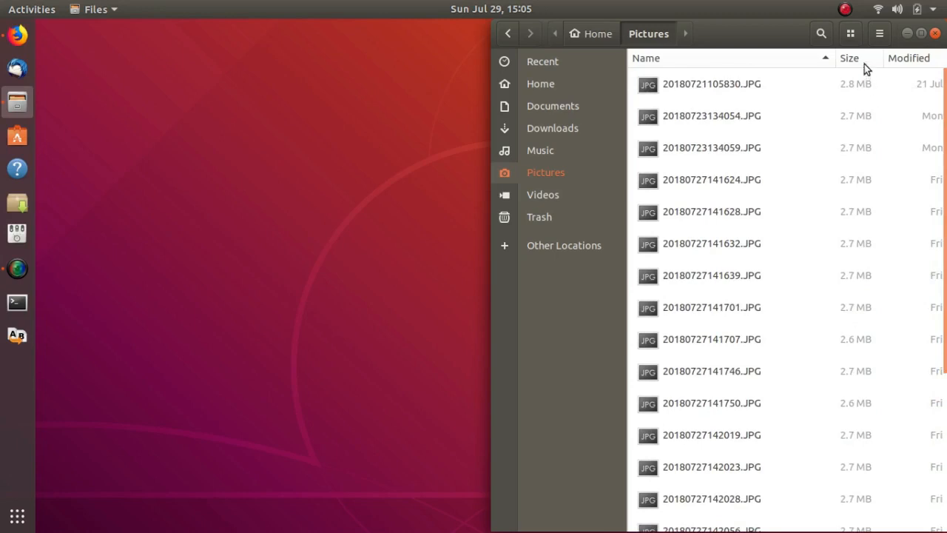
left_click(934, 35)
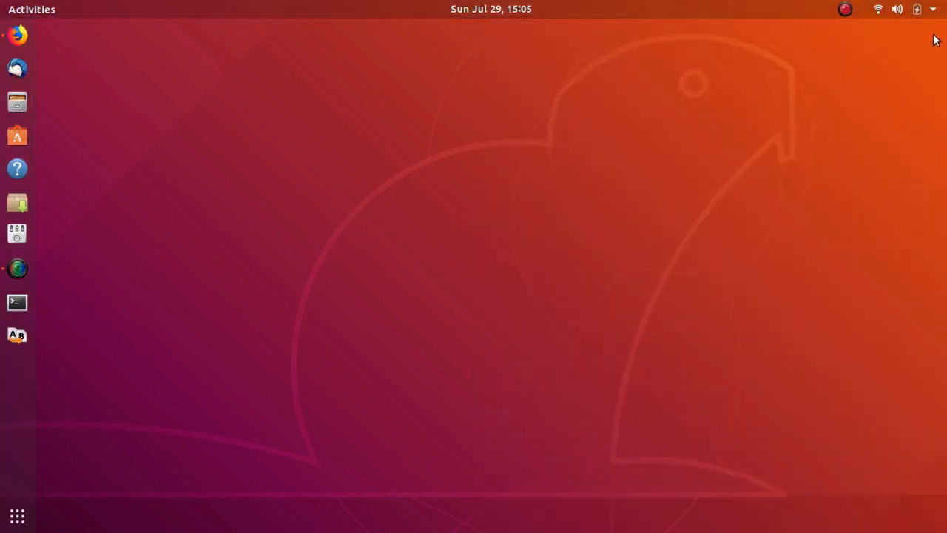